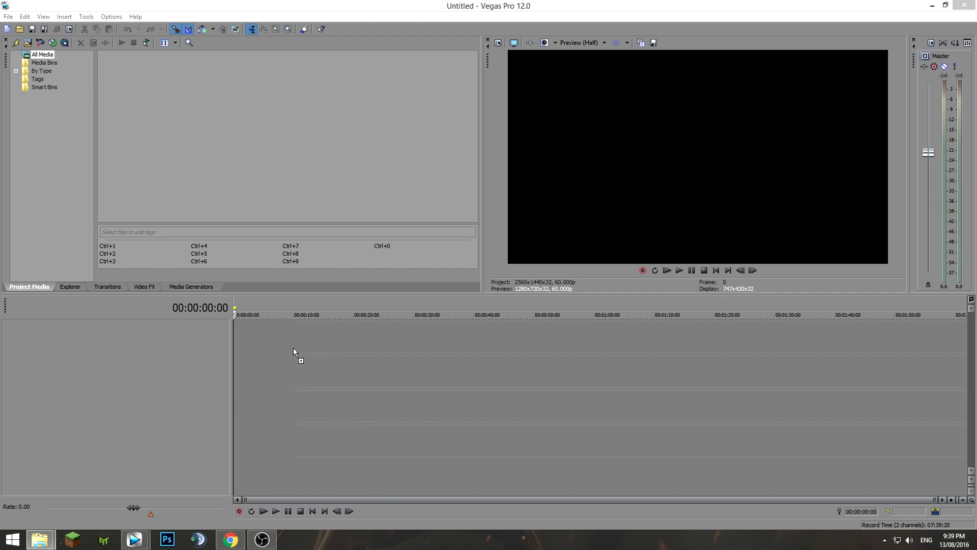
{"action": "left_click_drag", "start_coordinate": [293, 348], "coordinate": [233, 335]}
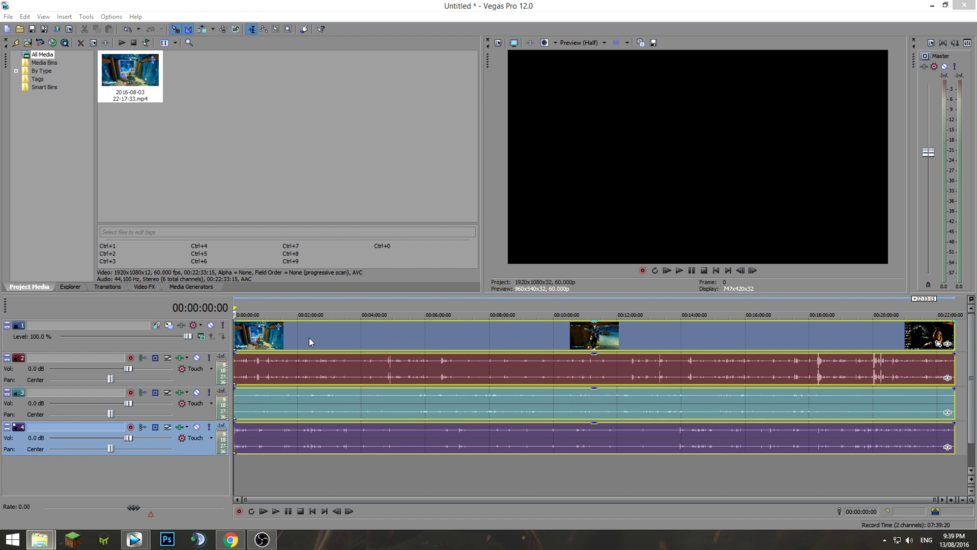
{"action": "left_click", "coordinate": [309, 338]}
{"action": "left_click", "coordinate": [341, 333]}
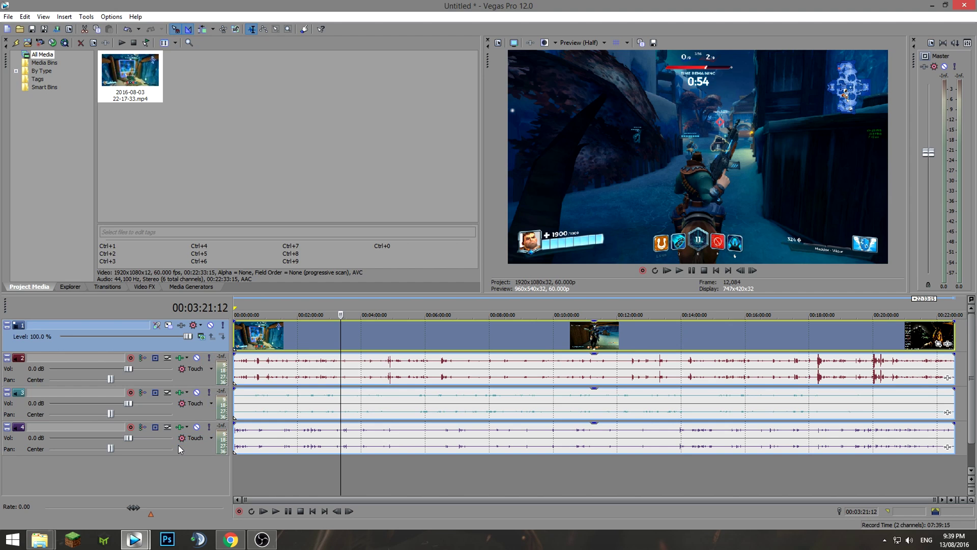
{"action": "right_click", "coordinate": [364, 335]}
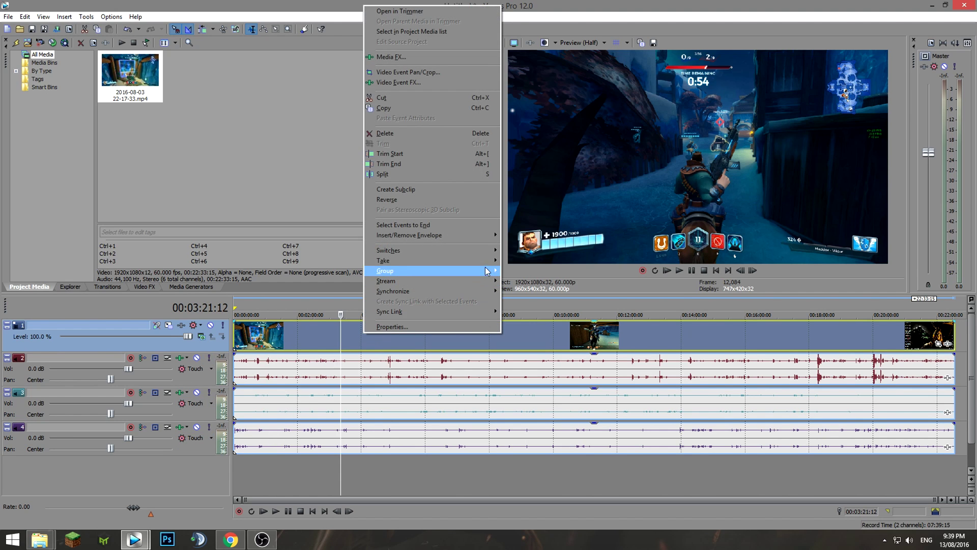
{"action": "mouse_move", "coordinate": [487, 271]}
{"action": "left_click", "coordinate": [551, 333]}
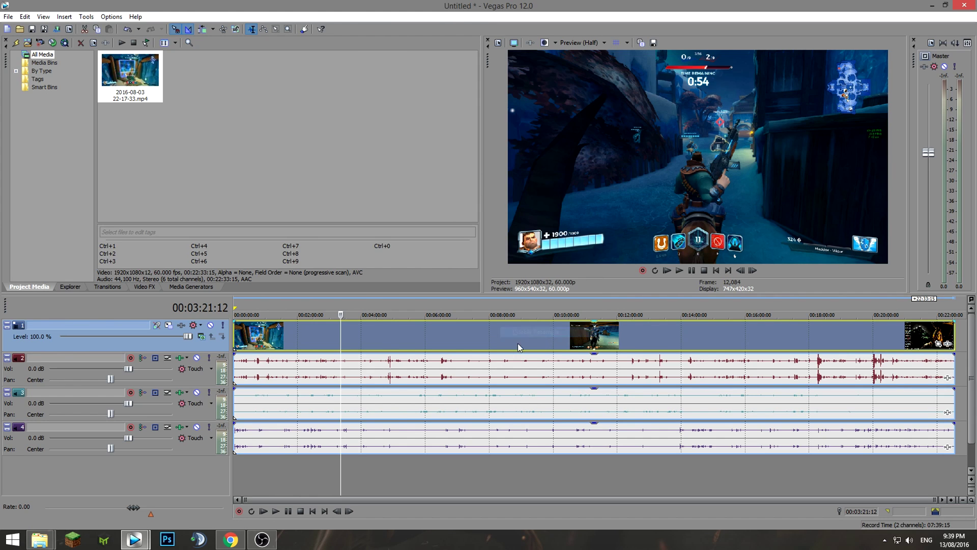
{"action": "right_click", "coordinate": [361, 334]}
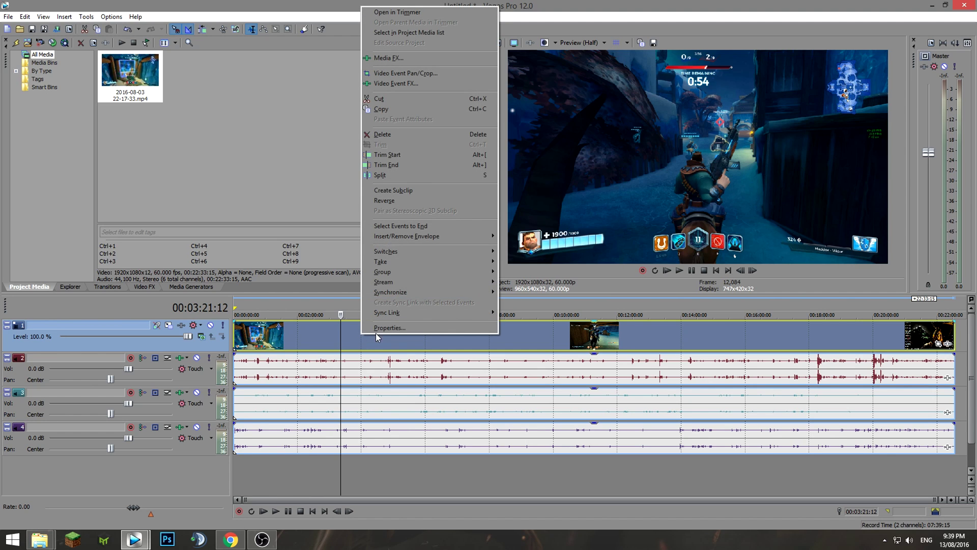
{"action": "mouse_move", "coordinate": [472, 253]}
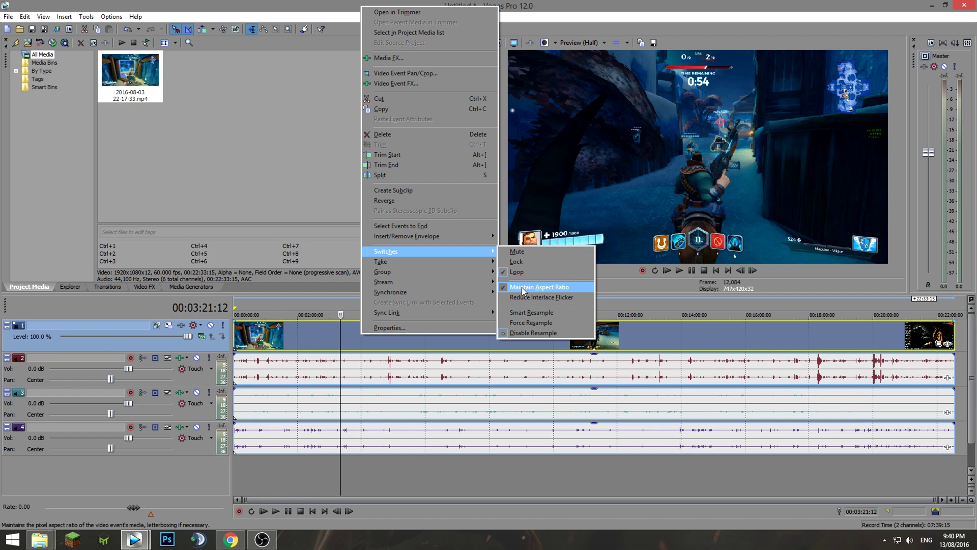
{"action": "left_click", "coordinate": [351, 336]}
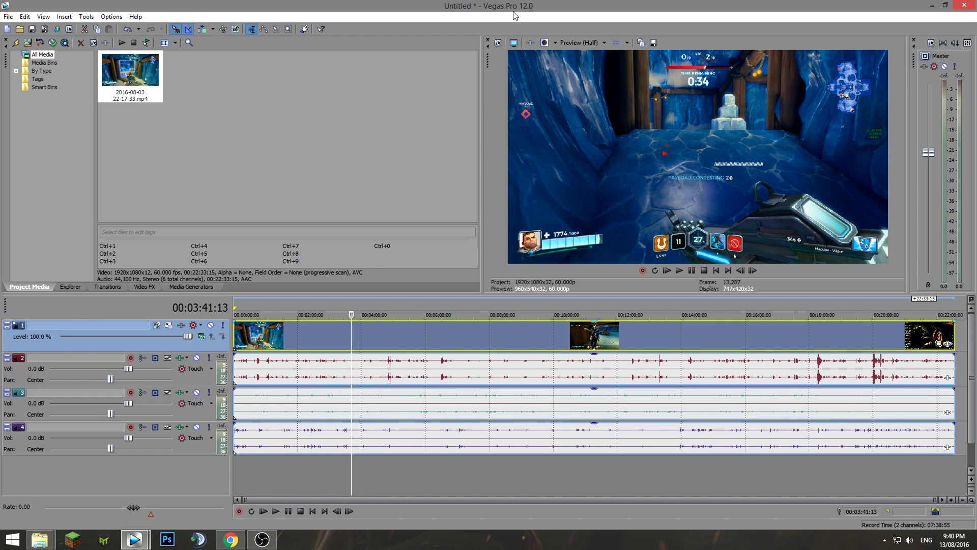
Step: In Project Video Properties, pick the YouTube 2016 template for 2560×1440 at 60 fps
{"action": "left_click", "coordinate": [498, 43]}
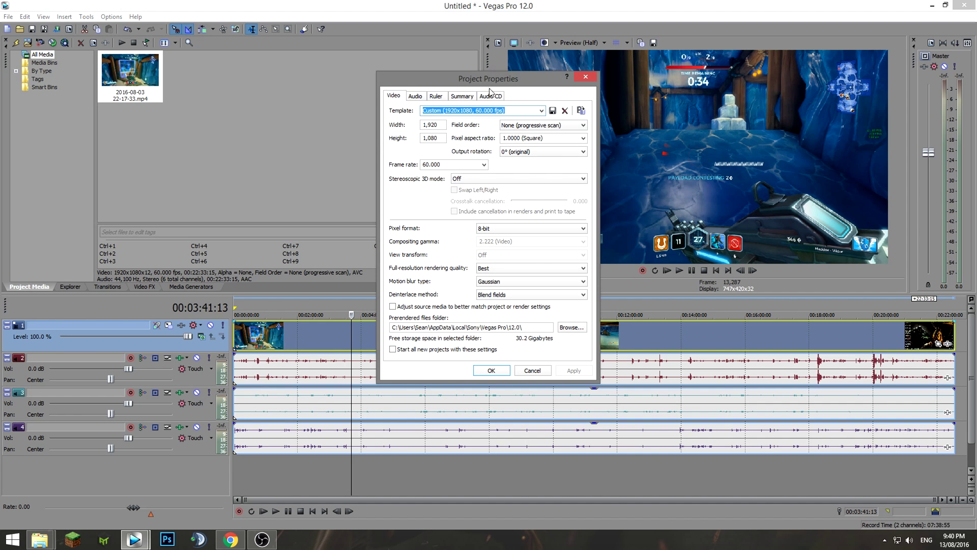
{"action": "left_click", "coordinate": [542, 111]}
{"action": "scroll", "coordinate": [501, 286], "scroll_direction": "down", "scroll_amount": 1}
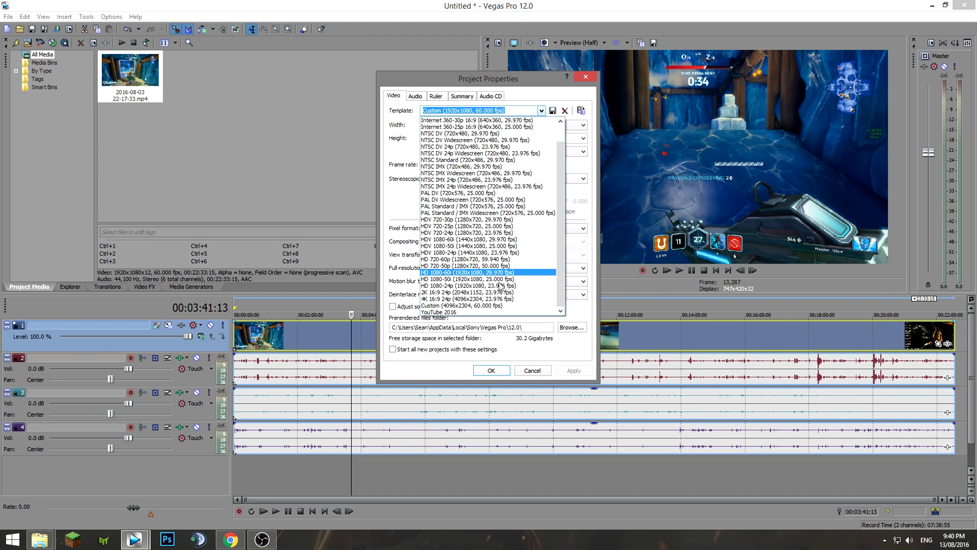
{"action": "left_click", "coordinate": [477, 312]}
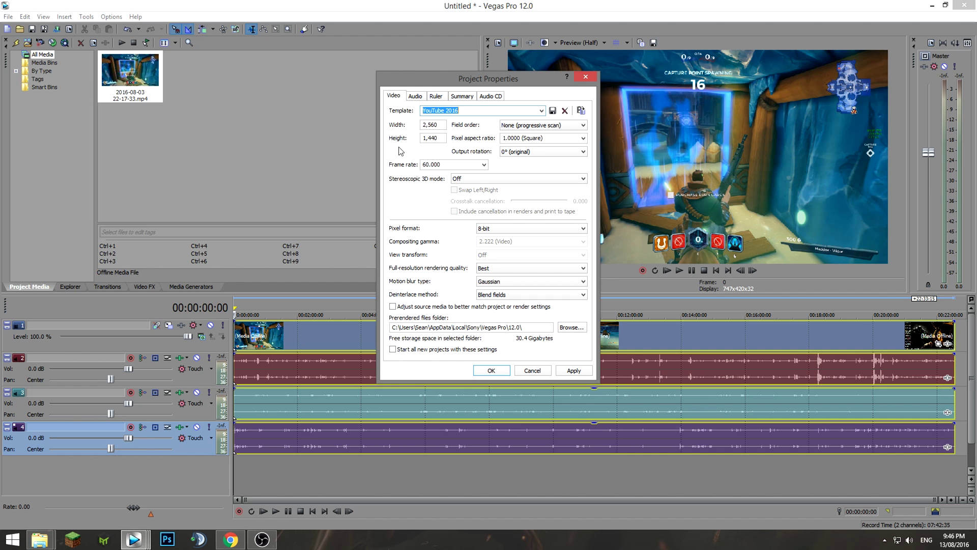
Step: Bring up YouTube's recommended encoding page in Chrome and mark the 12 and 24 Mbps high-frame-rate bitrates
{"action": "left_click", "coordinate": [231, 540]}
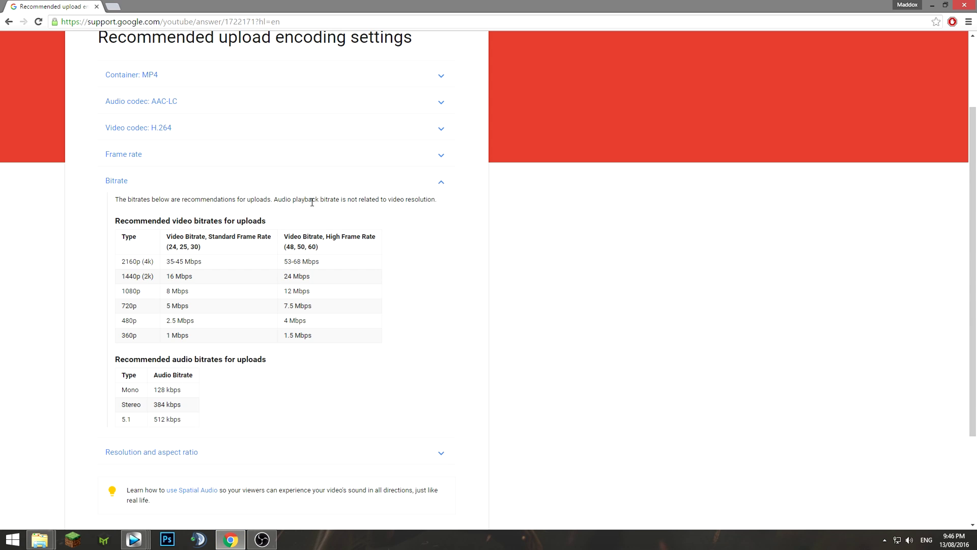
{"action": "scroll", "coordinate": [546, 291], "scroll_direction": "up", "scroll_amount": 2}
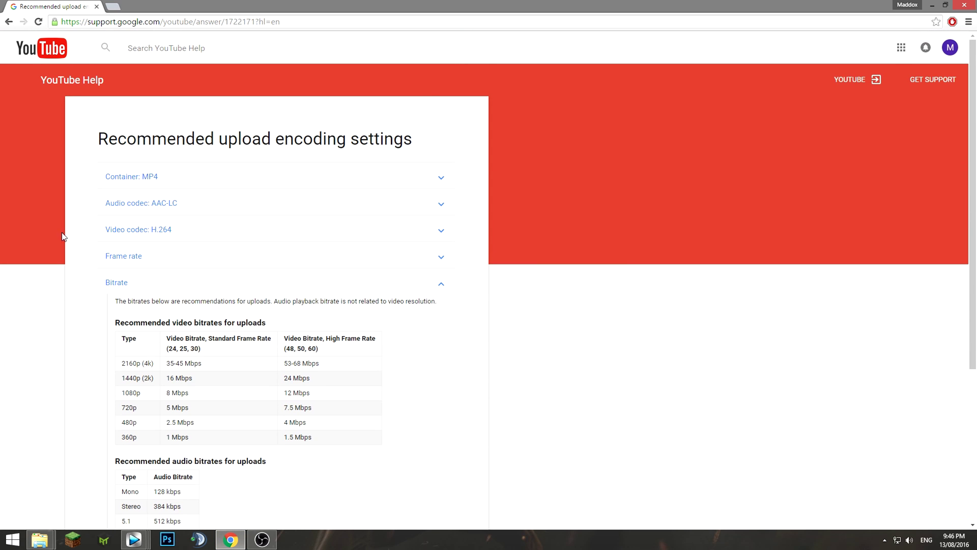
{"action": "scroll", "coordinate": [65, 238], "scroll_direction": "down", "scroll_amount": 2}
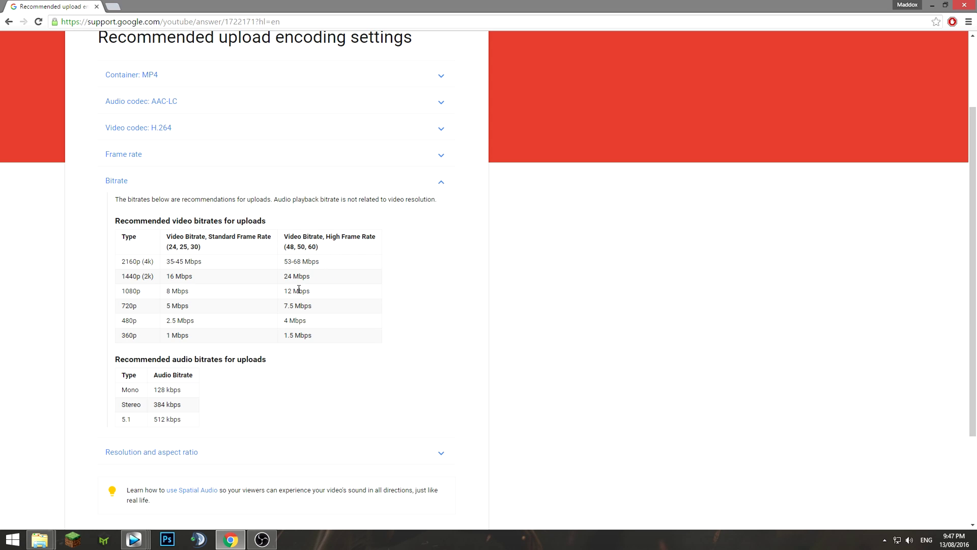
{"action": "left_click_drag", "start_coordinate": [310, 291], "coordinate": [284, 293]}
{"action": "left_click_drag", "start_coordinate": [312, 279], "coordinate": [276, 288]}
Step: Re-highlight the 12 Mbps 1080p and 24 Mbps 1440p bitrates, clear the highlight and minimise Chrome
{"action": "left_click_drag", "start_coordinate": [311, 292], "coordinate": [284, 294]}
{"action": "left_click_drag", "start_coordinate": [322, 275], "coordinate": [283, 276]}
{"action": "left_click", "coordinate": [312, 277]}
{"action": "left_click", "coordinate": [931, 5]}
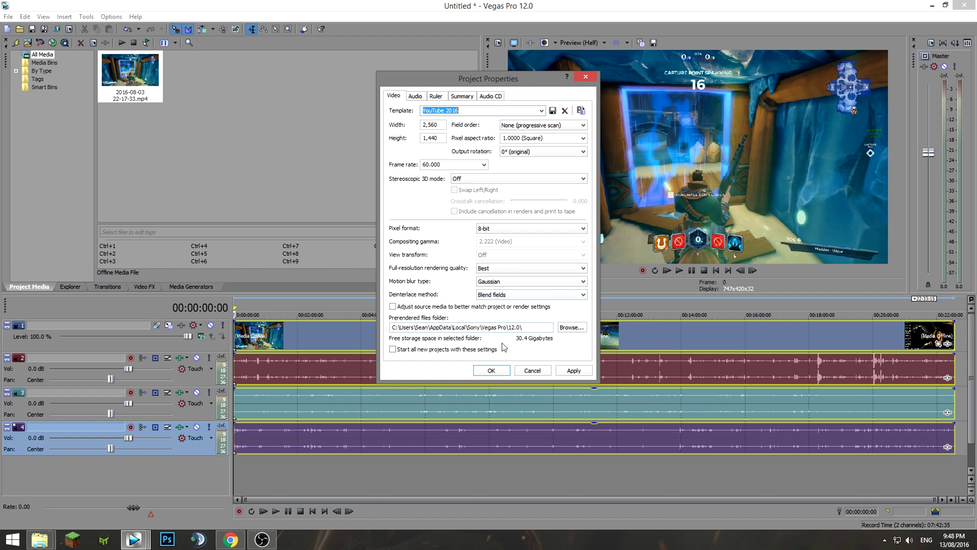
Step: Make the settings default for new projects, review 192,000 Hz 24-bit audio, then apply and confirm
{"action": "left_click", "coordinate": [418, 351]}
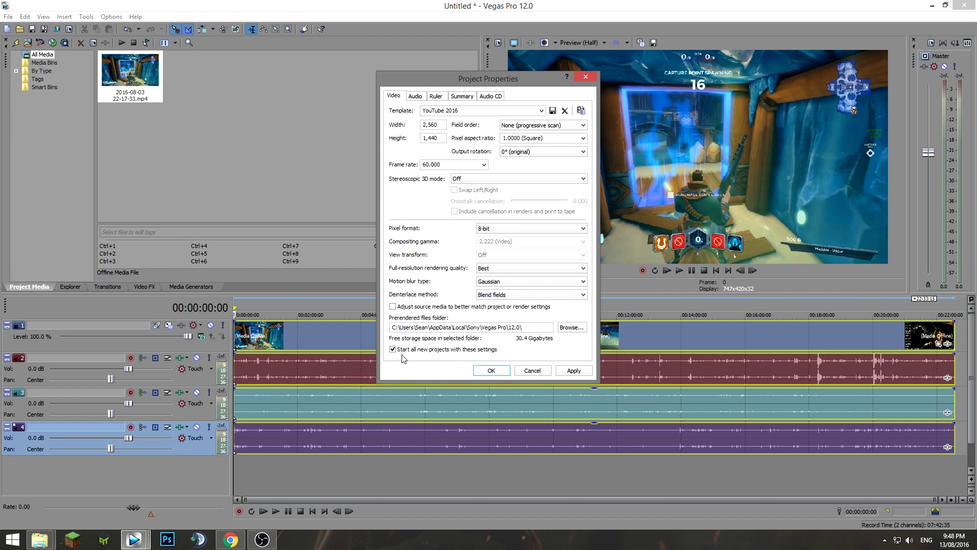
{"action": "left_click", "coordinate": [414, 96]}
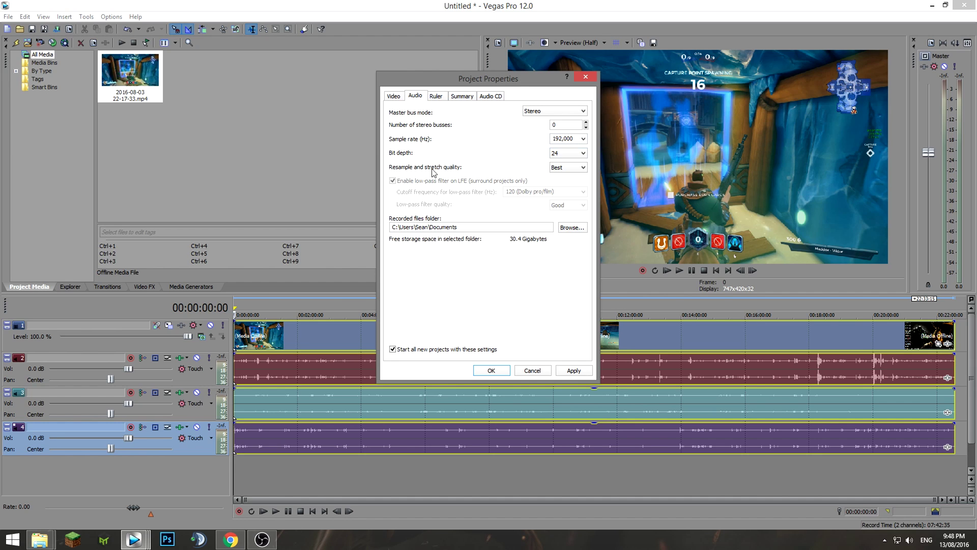
{"action": "left_click", "coordinate": [574, 370]}
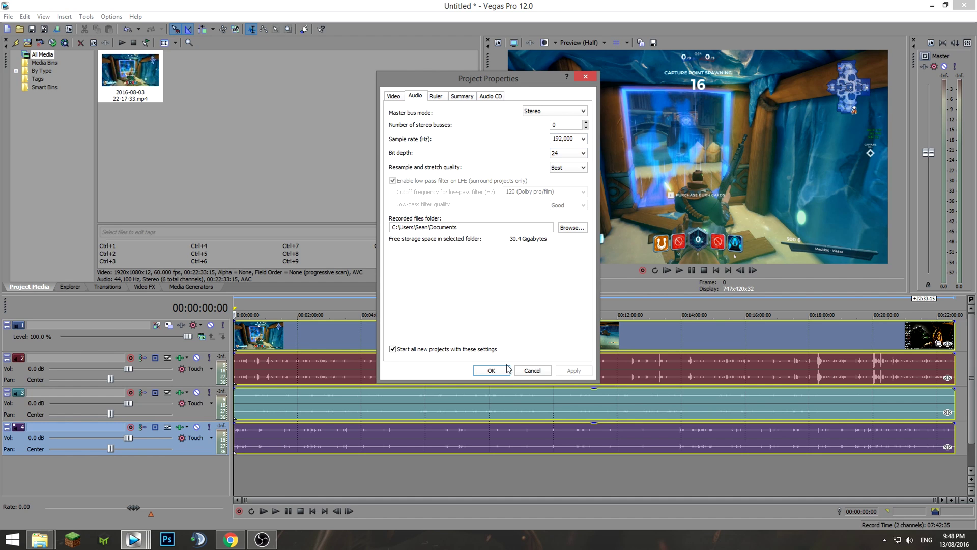
{"action": "left_click", "coordinate": [395, 96]}
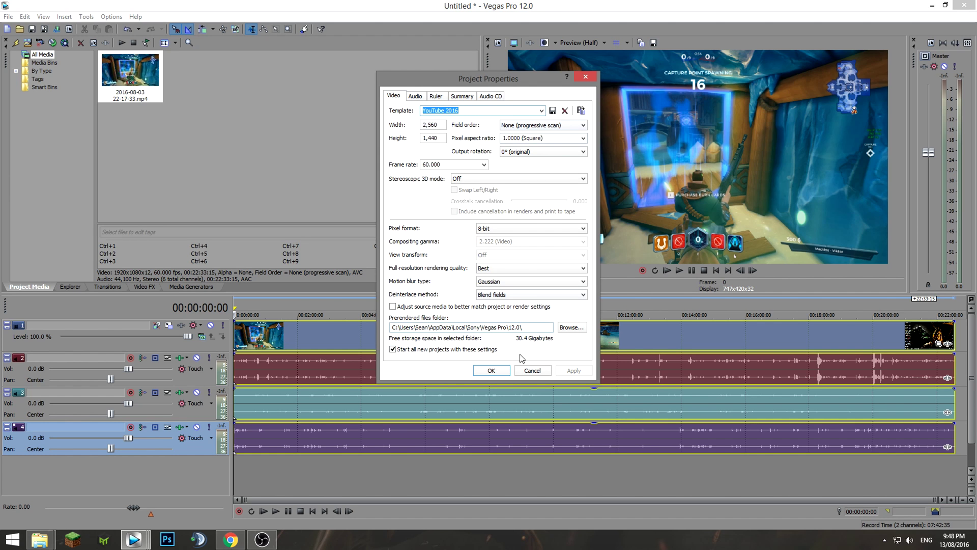
{"action": "left_click", "coordinate": [492, 370]}
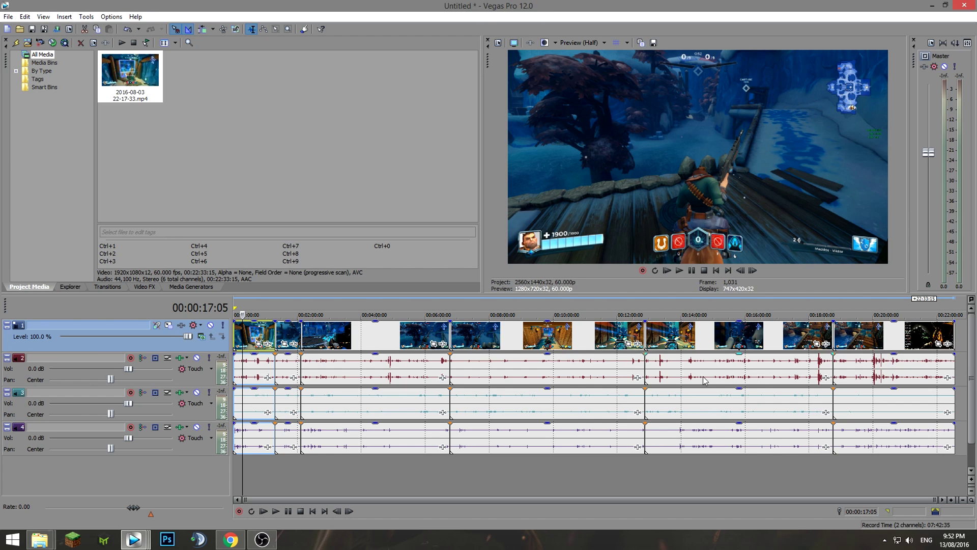
{"action": "left_click", "coordinate": [253, 337]}
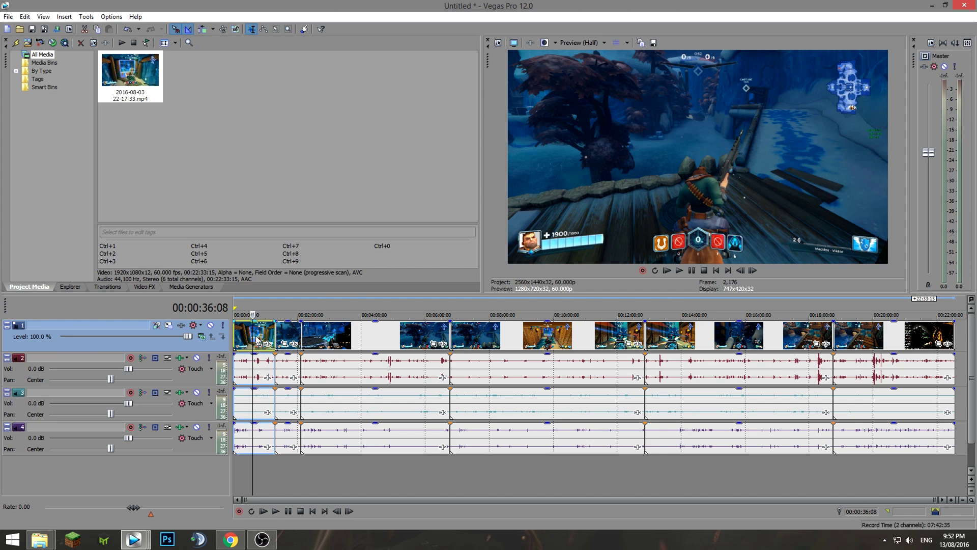
{"action": "key", "text": "ctrl+a"}
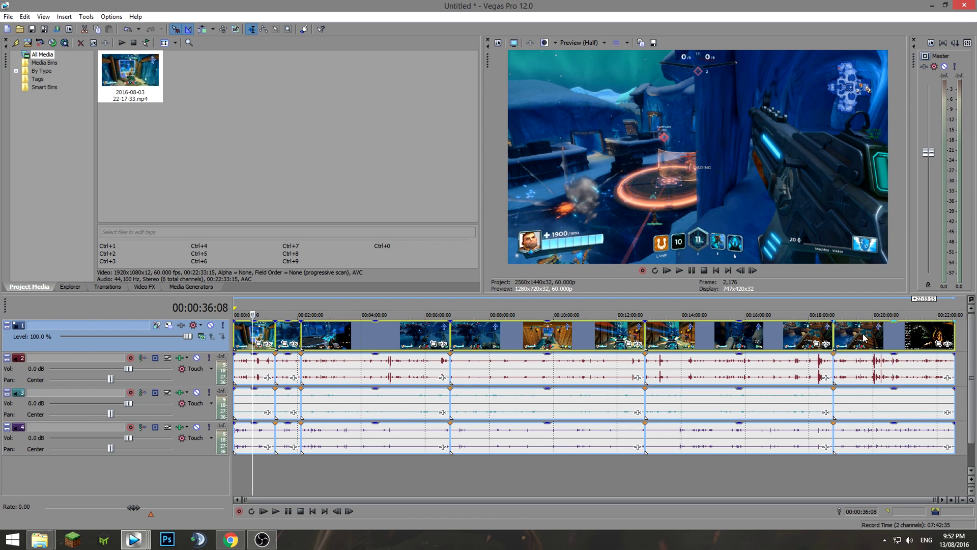
{"action": "right_click", "coordinate": [854, 340]}
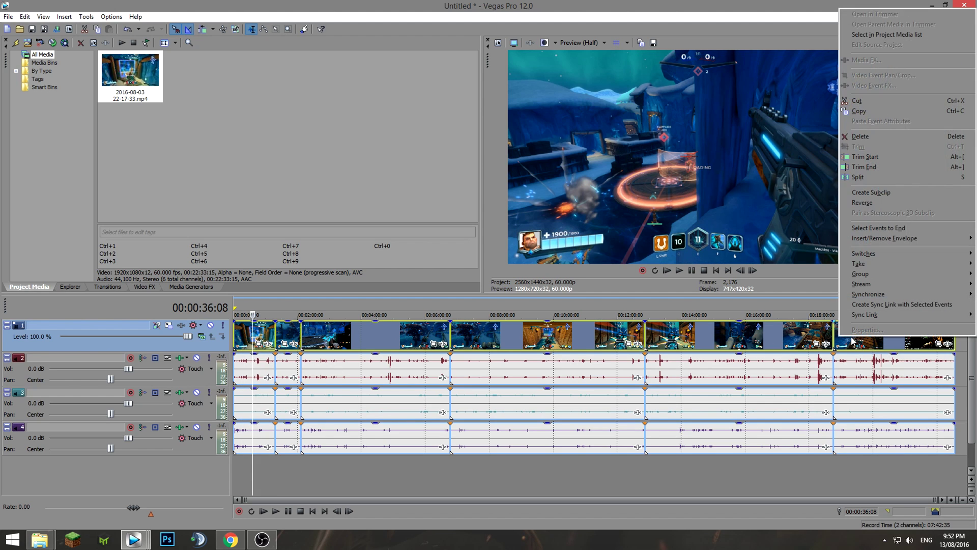
{"action": "mouse_move", "coordinate": [873, 257]}
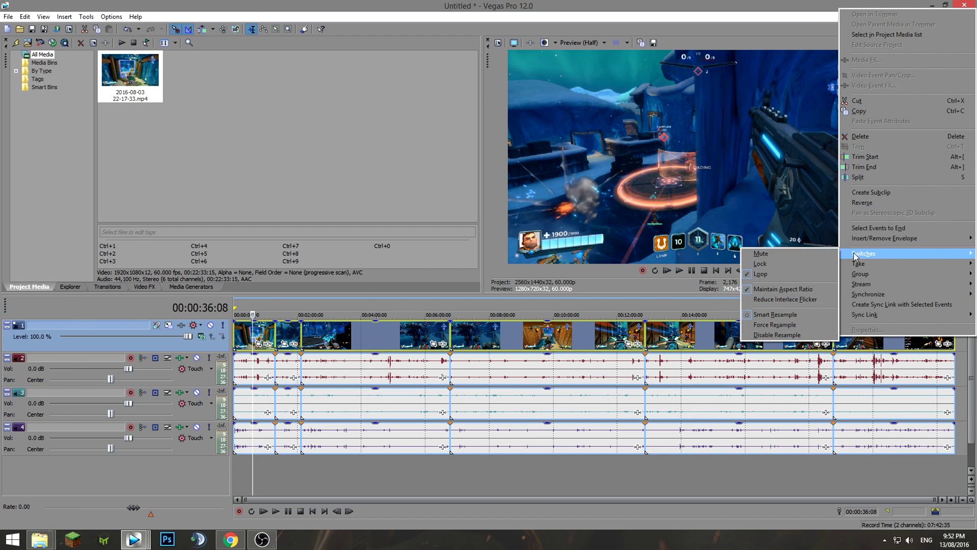
{"action": "left_click", "coordinate": [778, 330]}
{"action": "right_click", "coordinate": [514, 334]}
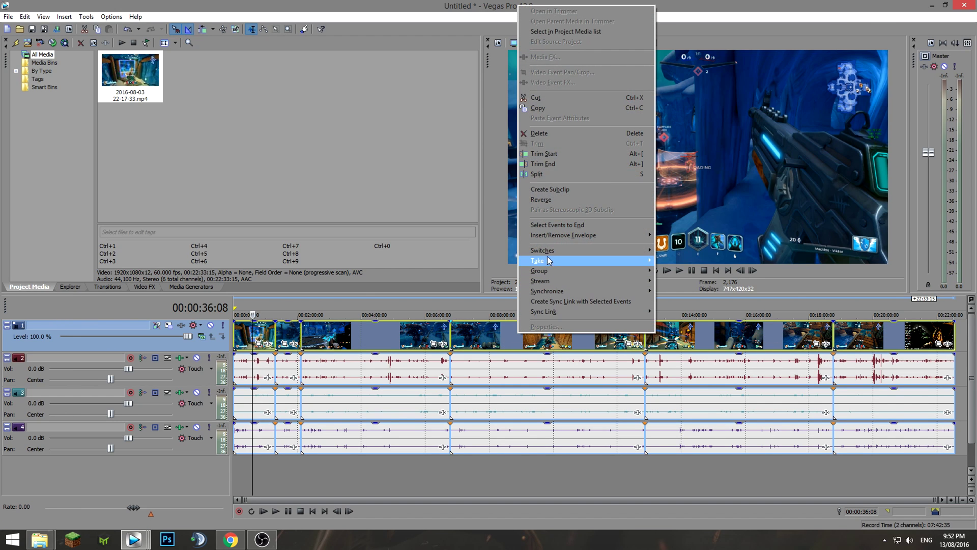
{"action": "mouse_move", "coordinate": [548, 252]}
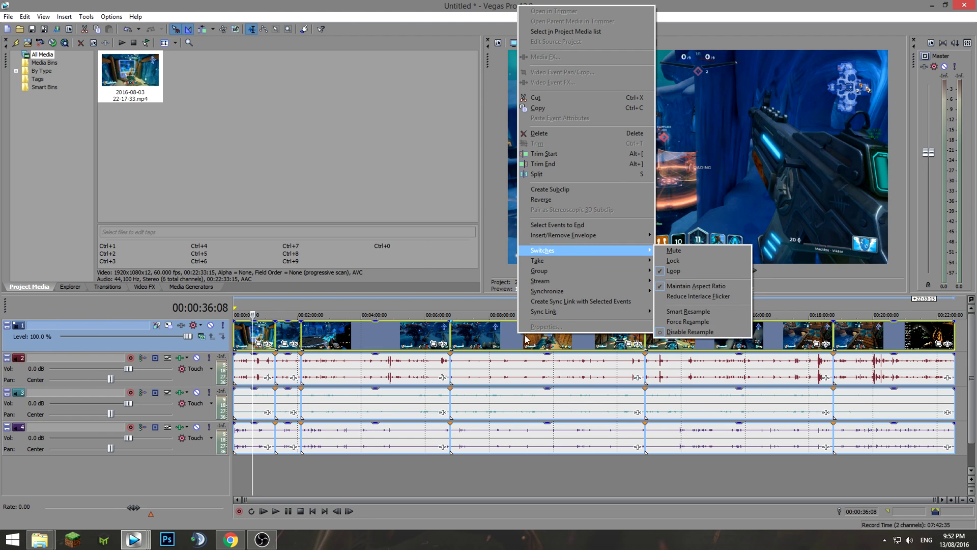
{"action": "left_click", "coordinate": [485, 338]}
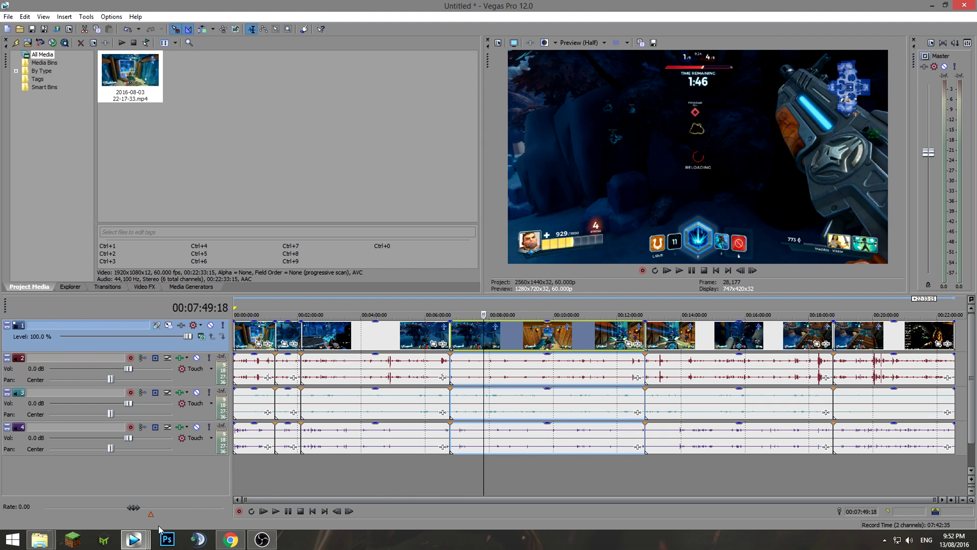
Step: Switch to the BLOPS 3 #10 June 2016 project and scrub its timeline from 00:00:13:18 to 00:00:18:00
{"action": "left_click", "coordinate": [140, 542]}
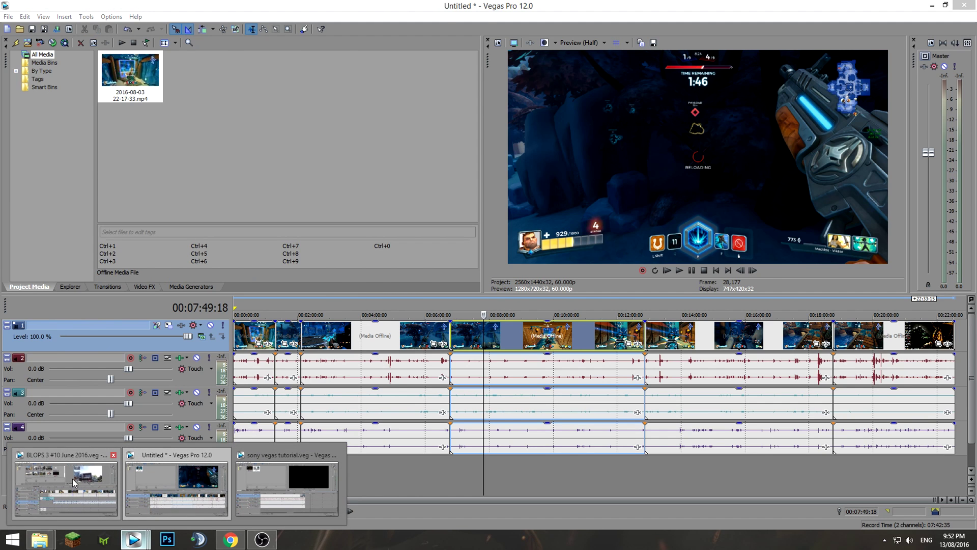
{"action": "left_click", "coordinate": [74, 482]}
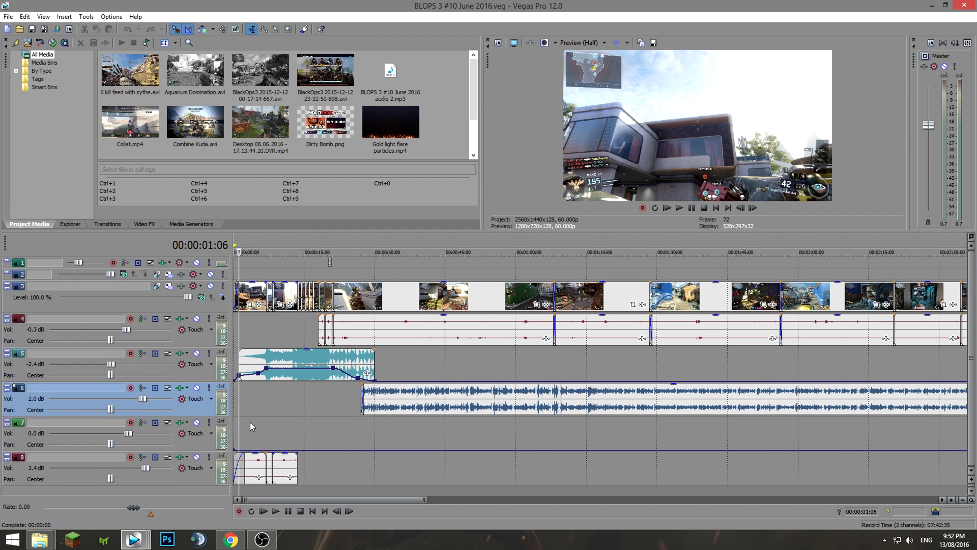
{"action": "left_click", "coordinate": [250, 423]}
{"action": "scroll", "coordinate": [311, 395], "scroll_direction": "down", "scroll_amount": 5}
{"action": "left_click", "coordinate": [259, 399]}
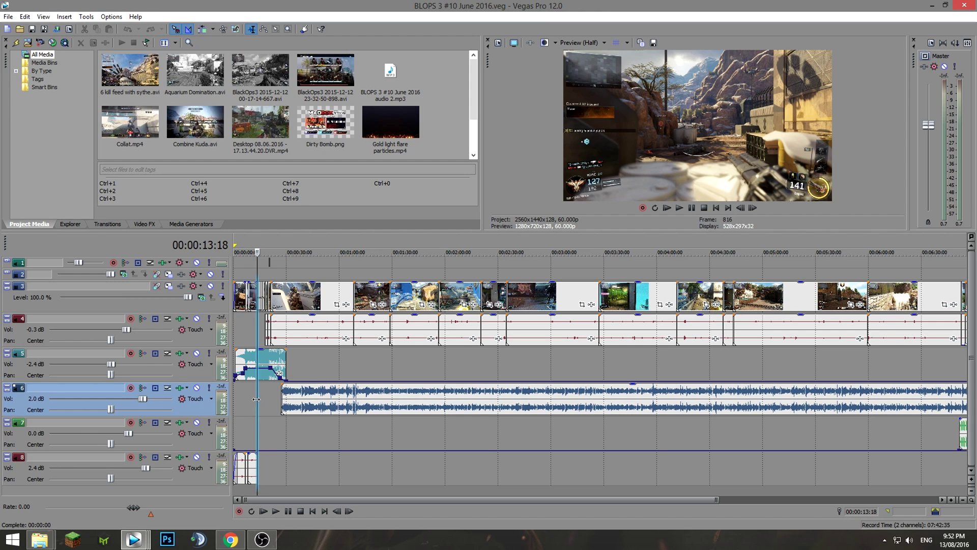
{"action": "left_click_drag", "start_coordinate": [256, 399], "coordinate": [264, 400]}
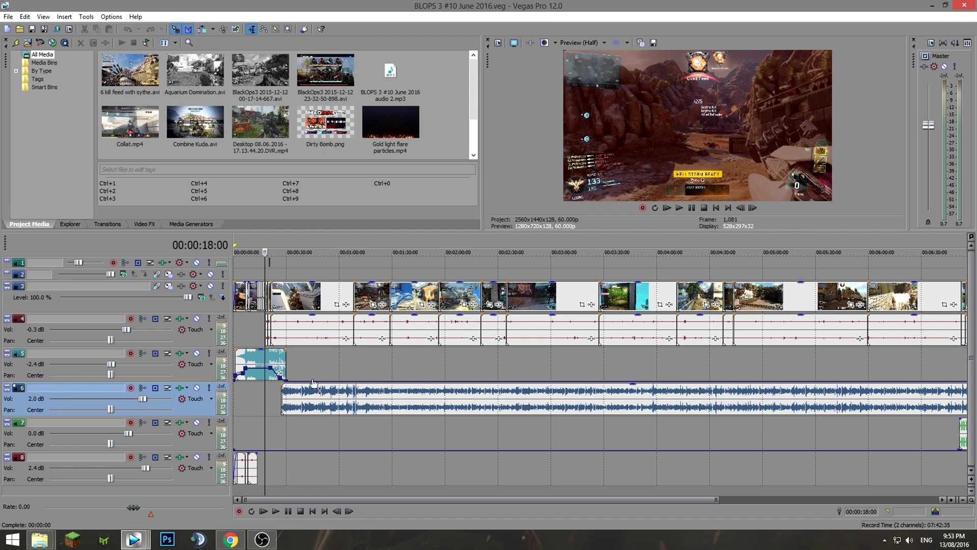
Step: Play the preview briefly from near the start, then select the clip on track 4
{"action": "left_click", "coordinate": [240, 392]}
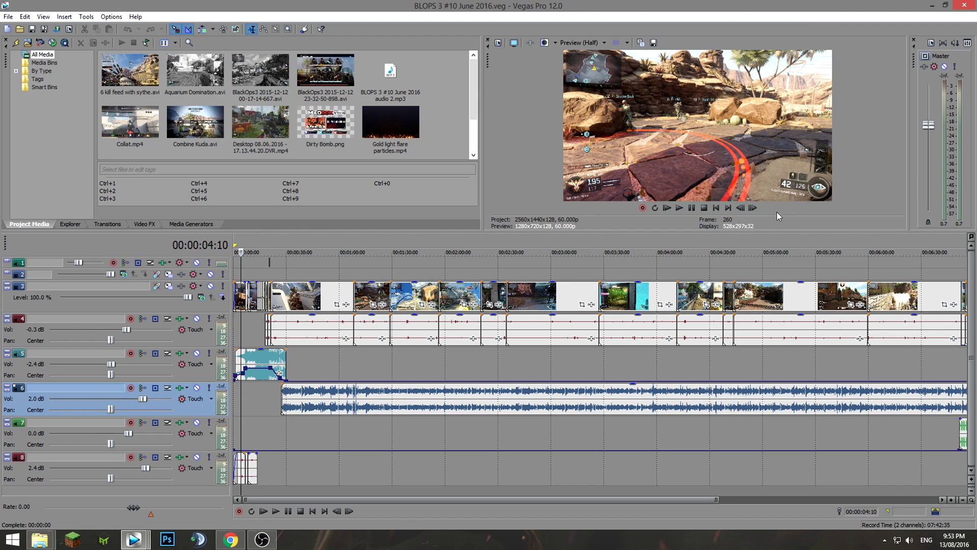
{"action": "left_click", "coordinate": [679, 208]}
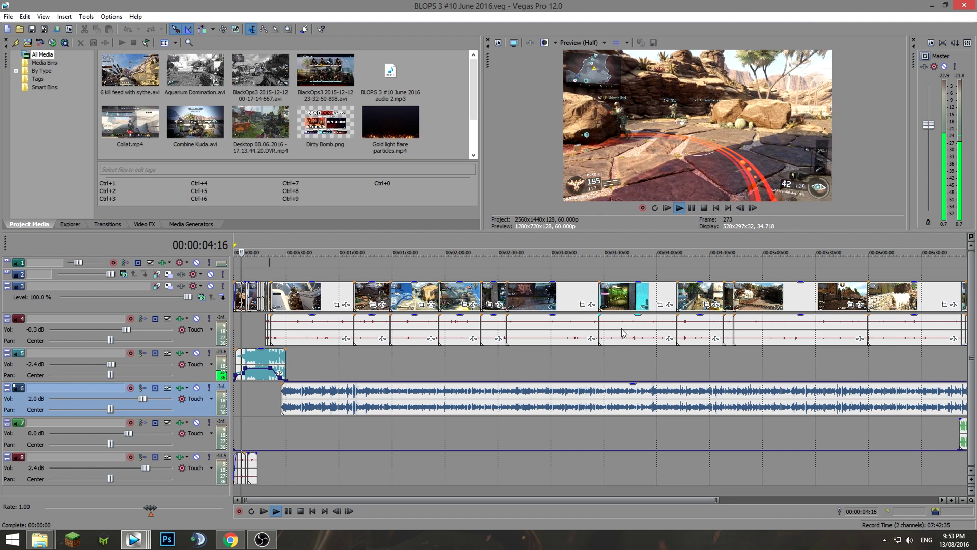
{"action": "left_click", "coordinate": [692, 210]}
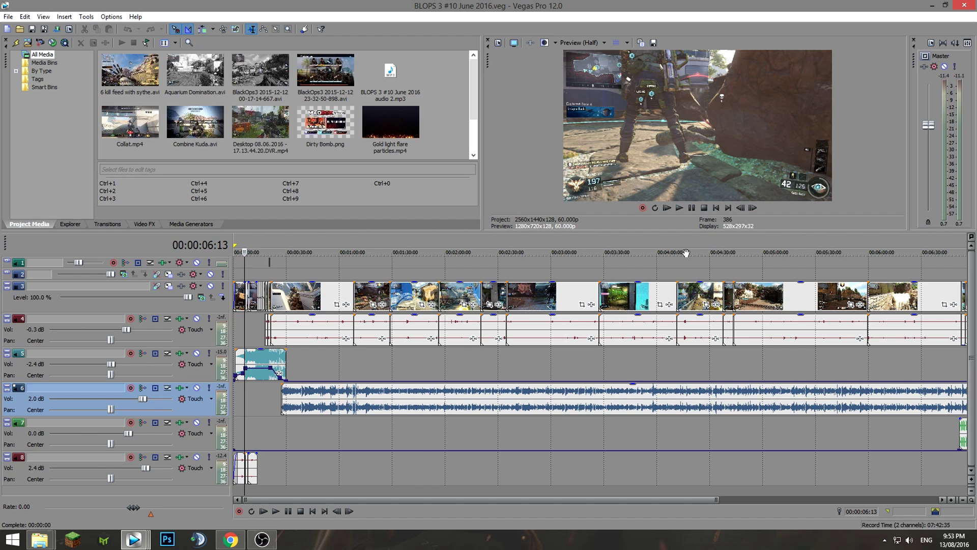
{"action": "left_click", "coordinate": [779, 331]}
{"action": "scroll", "coordinate": [775, 355], "scroll_direction": "down", "scroll_amount": 3}
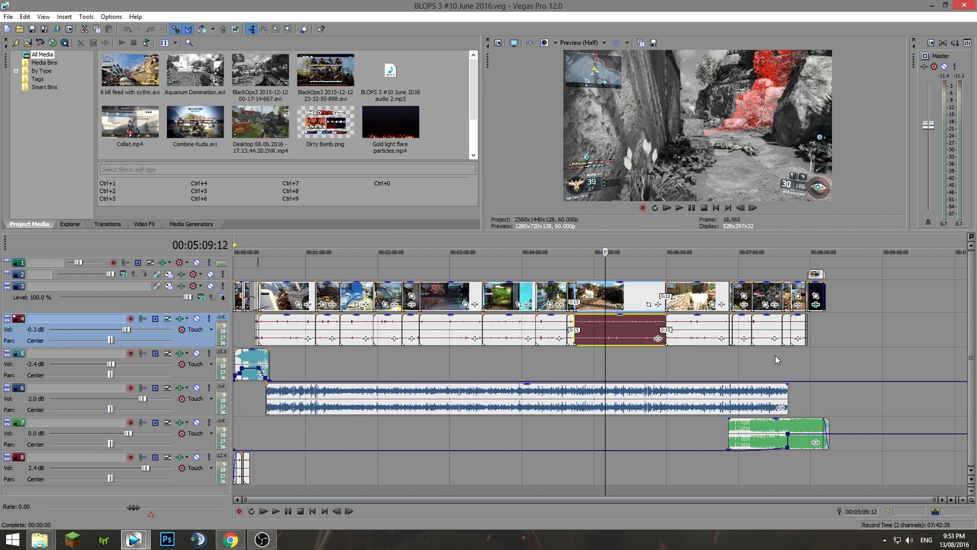
Step: Loop the whole project length, then in Render As list all formats and expand MainConcept AVC/AAC
{"action": "left_click_drag", "start_coordinate": [831, 364], "coordinate": [153, 356]}
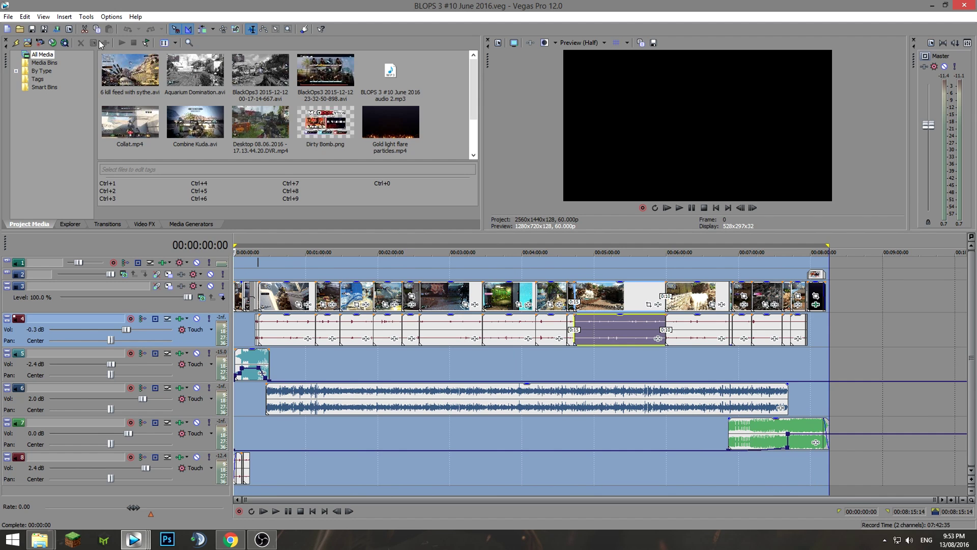
{"action": "left_click", "coordinate": [58, 30]}
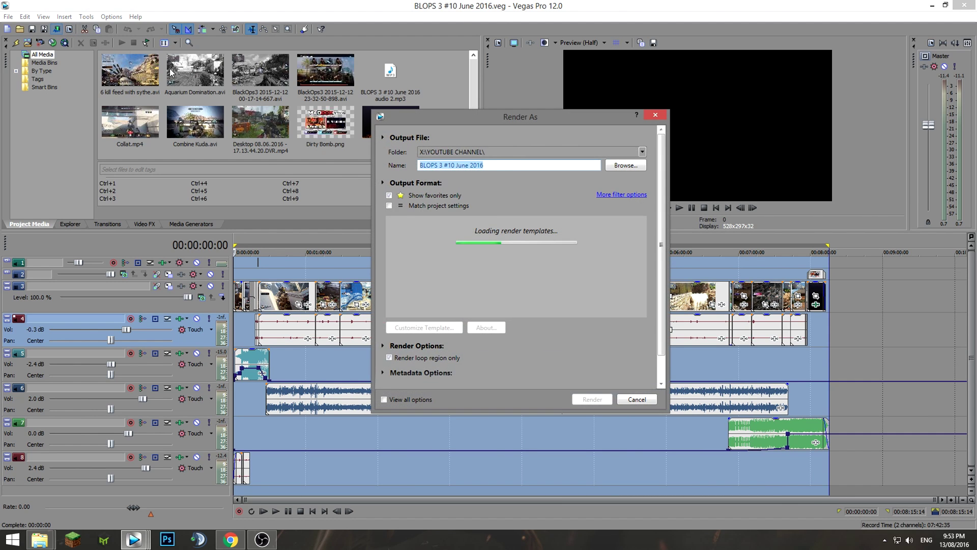
{"action": "left_click", "coordinate": [389, 195]}
{"action": "left_click", "coordinate": [478, 261]}
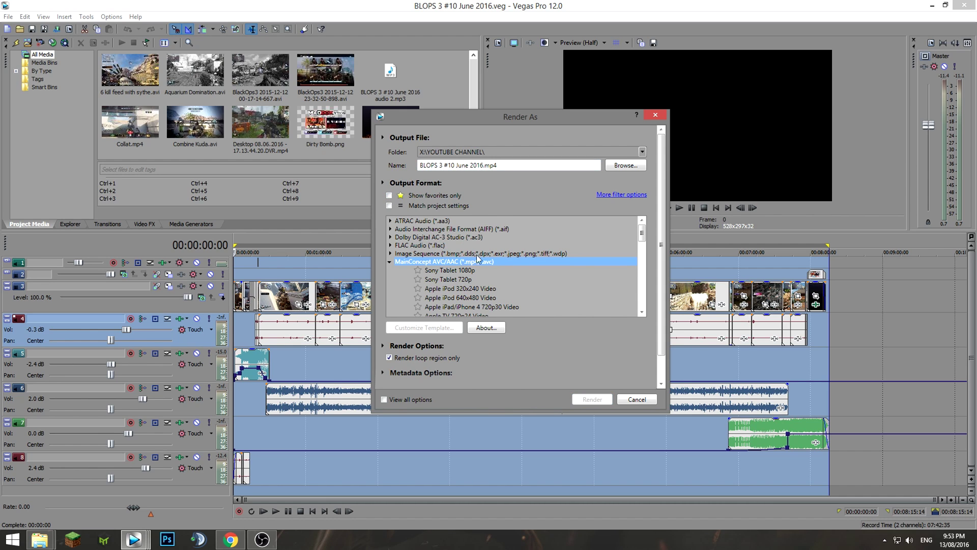
Step: Choose the favorite 1080p to 2K 60fps template and bring up its Custom Settings
{"action": "scroll", "coordinate": [445, 274], "scroll_direction": "down", "scroll_amount": 10}
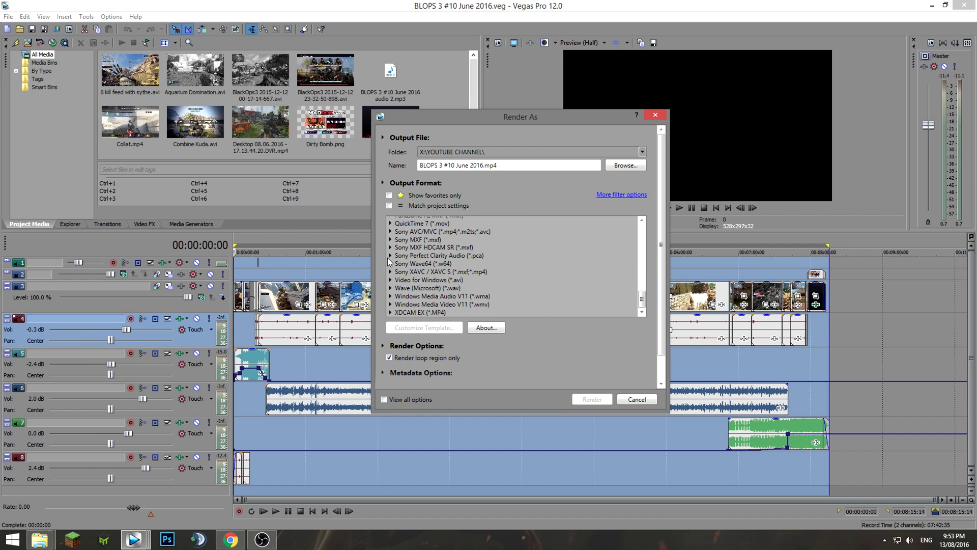
{"action": "scroll", "coordinate": [457, 280], "scroll_direction": "up", "scroll_amount": 8}
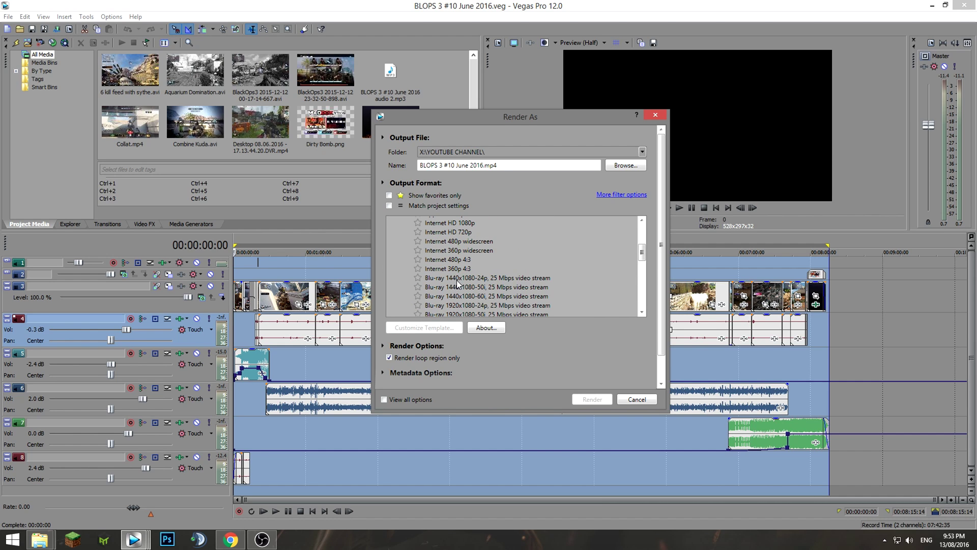
{"action": "scroll", "coordinate": [456, 280], "scroll_direction": "up", "scroll_amount": 1}
{"action": "left_click", "coordinate": [444, 248]}
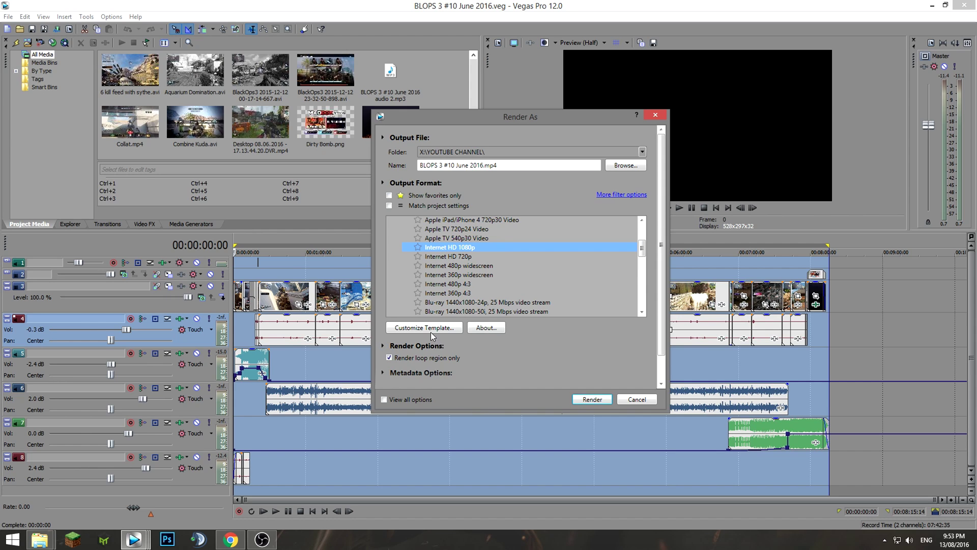
{"action": "left_click", "coordinate": [390, 196]}
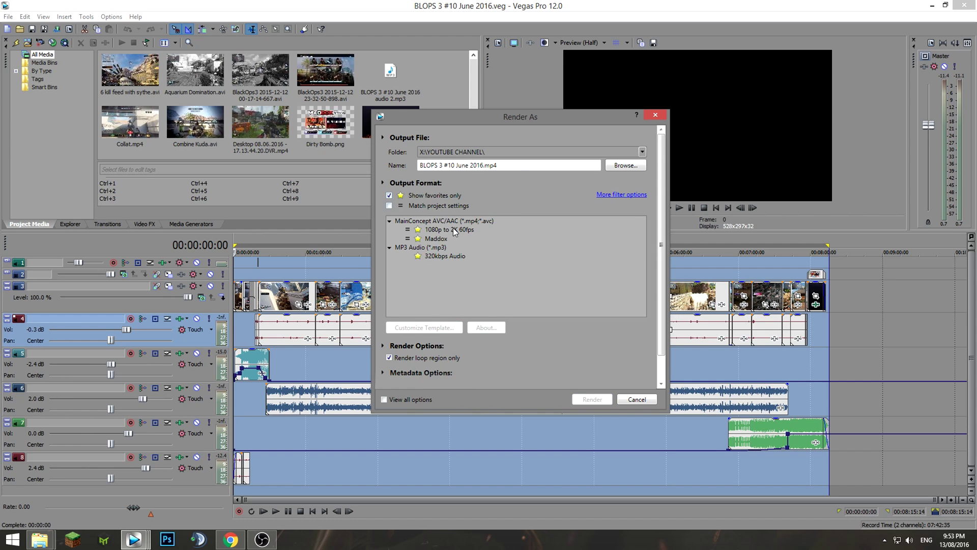
{"action": "left_click", "coordinate": [452, 229]}
{"action": "left_click", "coordinate": [438, 328]}
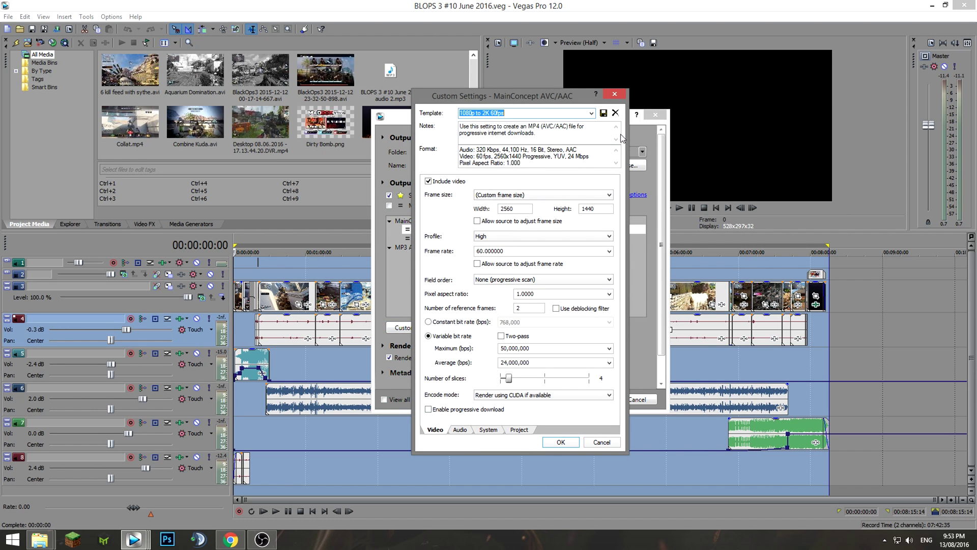
{"action": "left_click", "coordinate": [582, 195]}
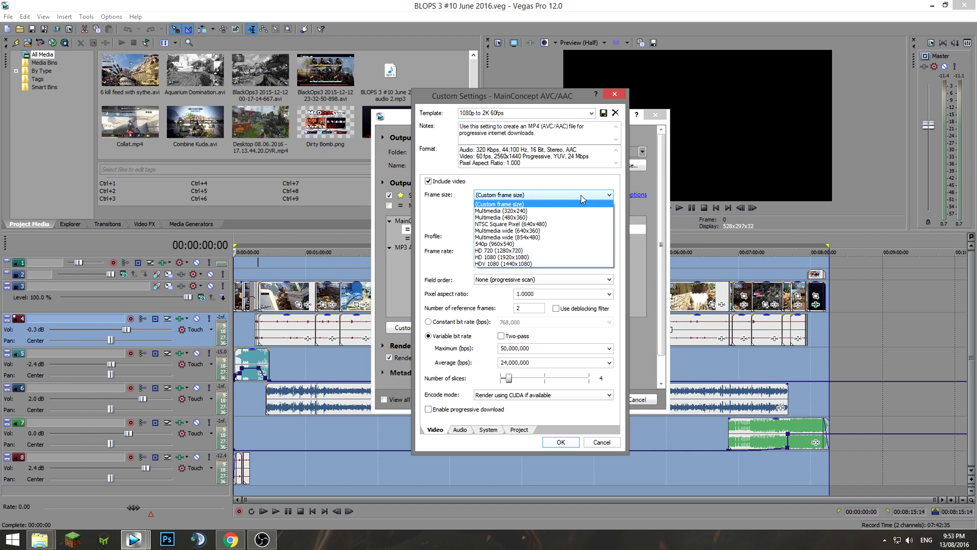
{"action": "left_click", "coordinate": [534, 204]}
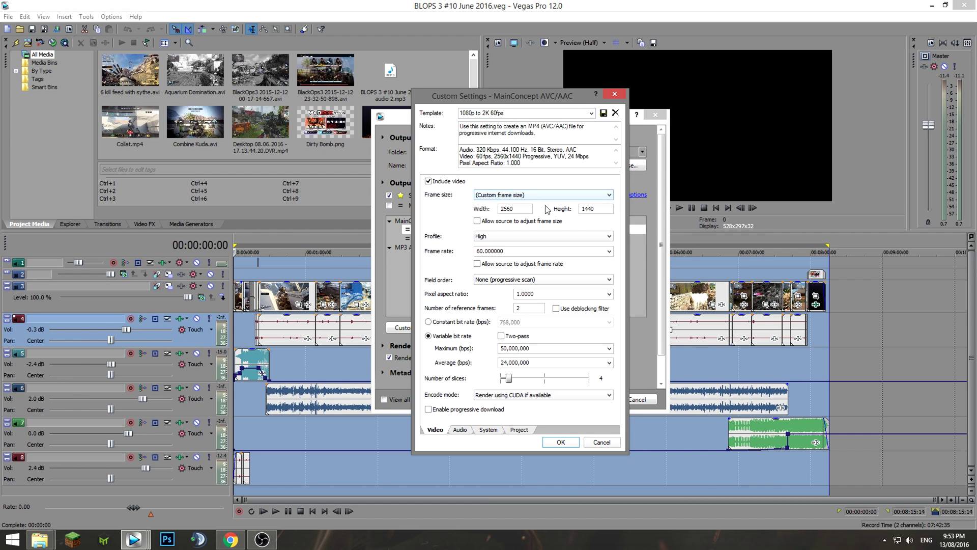
{"action": "left_click", "coordinate": [502, 336]}
{"action": "left_click", "coordinate": [501, 337]}
{"action": "left_click", "coordinate": [610, 349]}
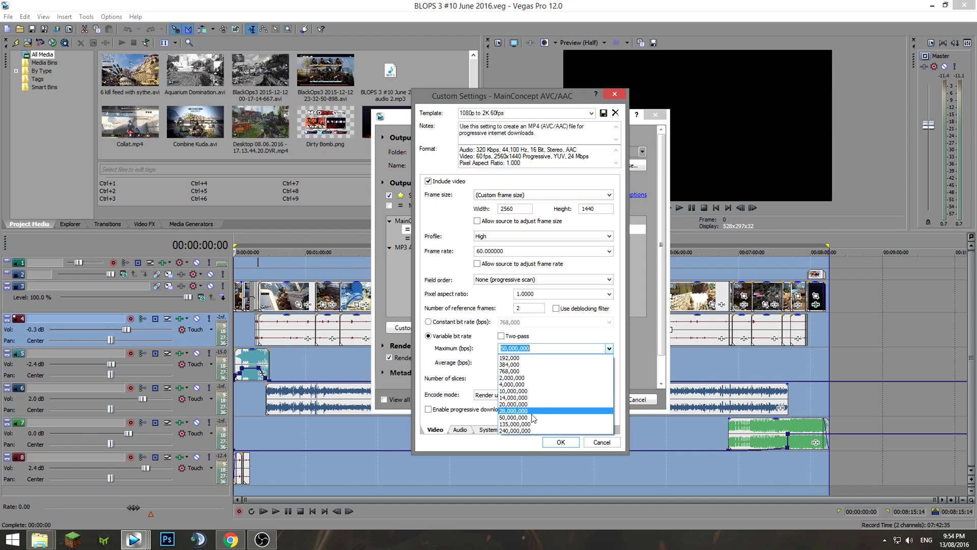
{"action": "left_click", "coordinate": [529, 418]}
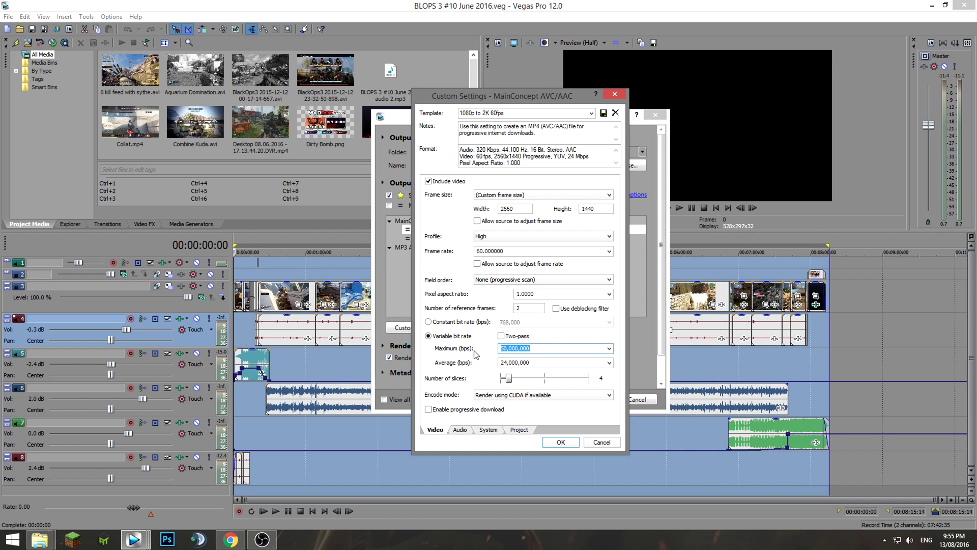
{"action": "left_click", "coordinate": [244, 538]}
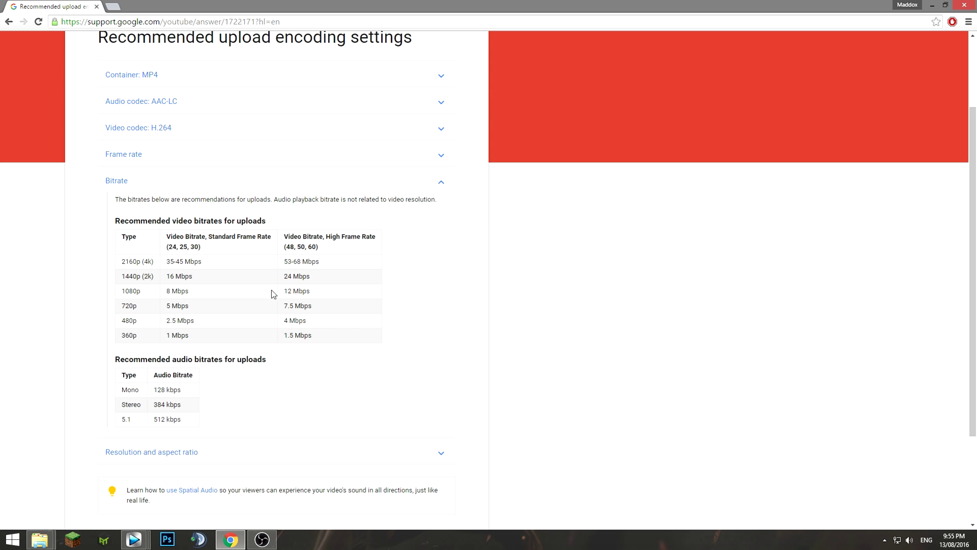
{"action": "left_click", "coordinate": [230, 539]}
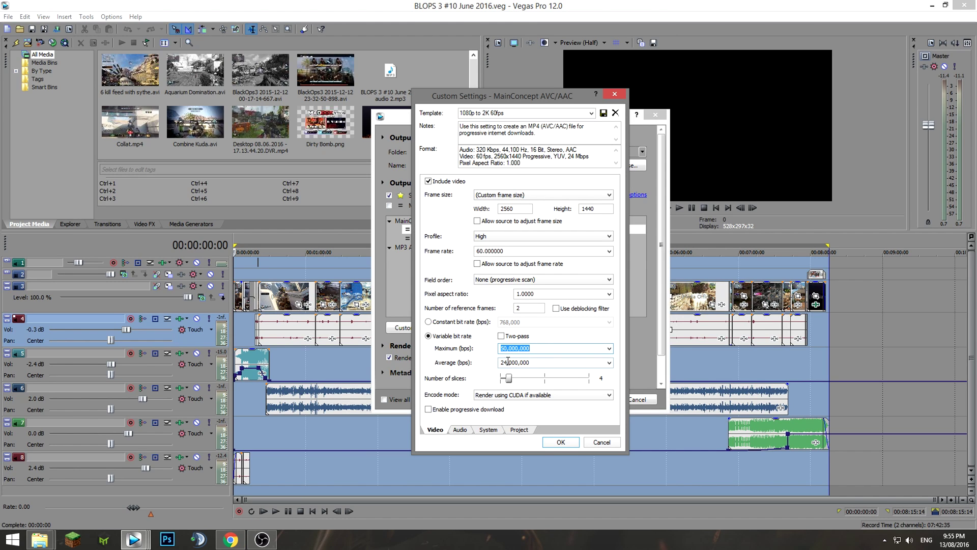
Step: Leave the Average bitrate at 24,000,000 bps and bring YouTube's bitrate table up in Chrome
{"action": "left_click", "coordinate": [610, 363]}
{"action": "left_click", "coordinate": [610, 363]}
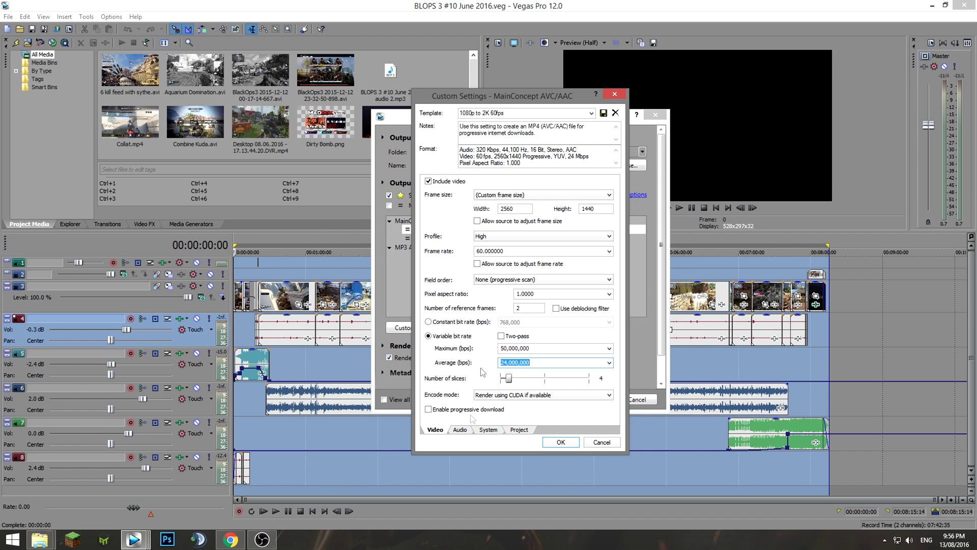
{"action": "left_click", "coordinate": [230, 539]}
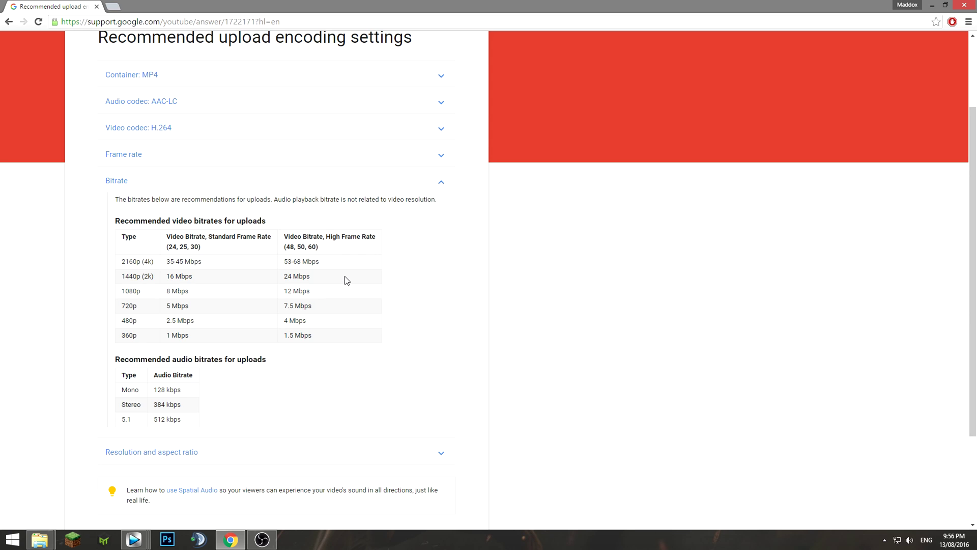
Step: Back in the encoding settings, keep 24,000,000 bps average and Encode mode on CUDA if available
{"action": "left_click", "coordinate": [230, 539]}
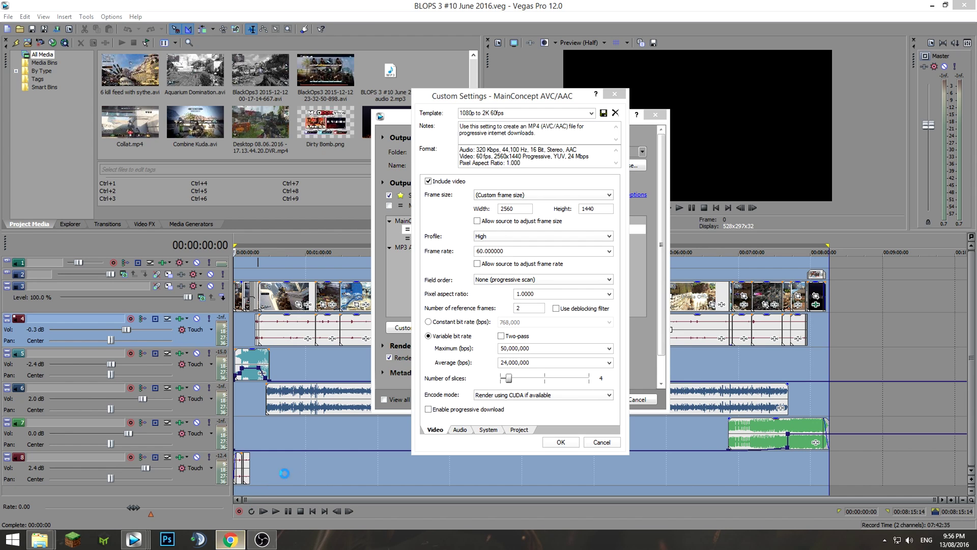
{"action": "left_click", "coordinate": [487, 390]}
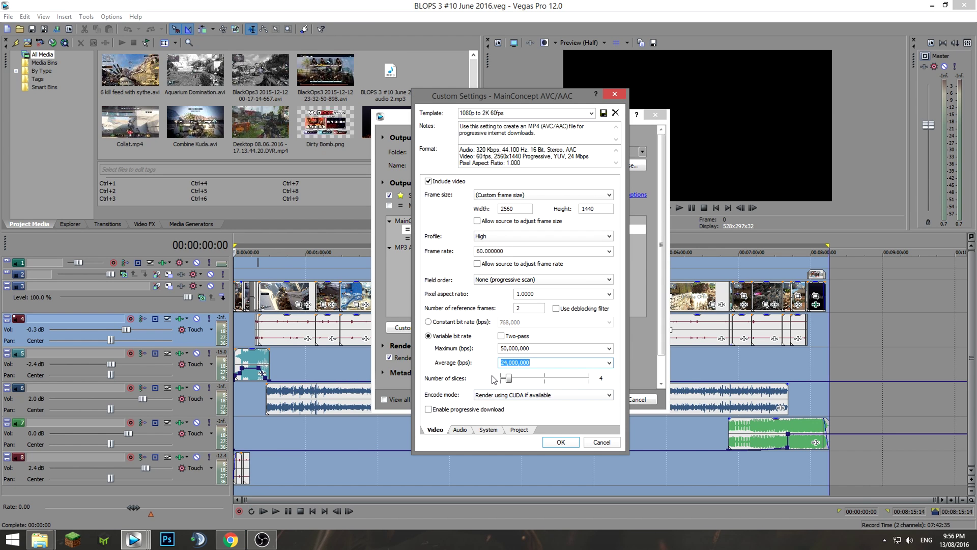
{"action": "left_click", "coordinate": [524, 396]}
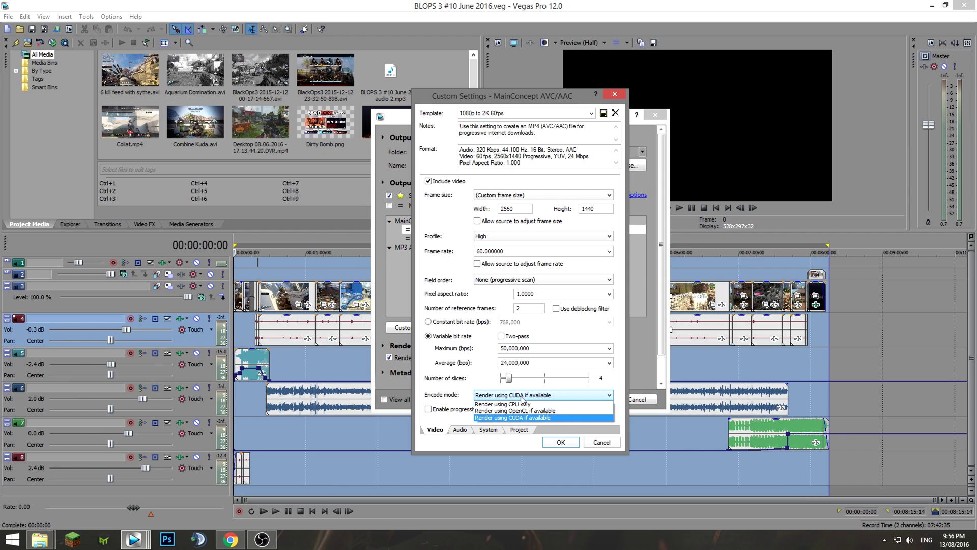
{"action": "left_click", "coordinate": [523, 404]}
Step: Run Check GPU on the System tab, then view the 44,100 Hz, 320,000 bps audio settings
{"action": "left_click", "coordinate": [489, 430]}
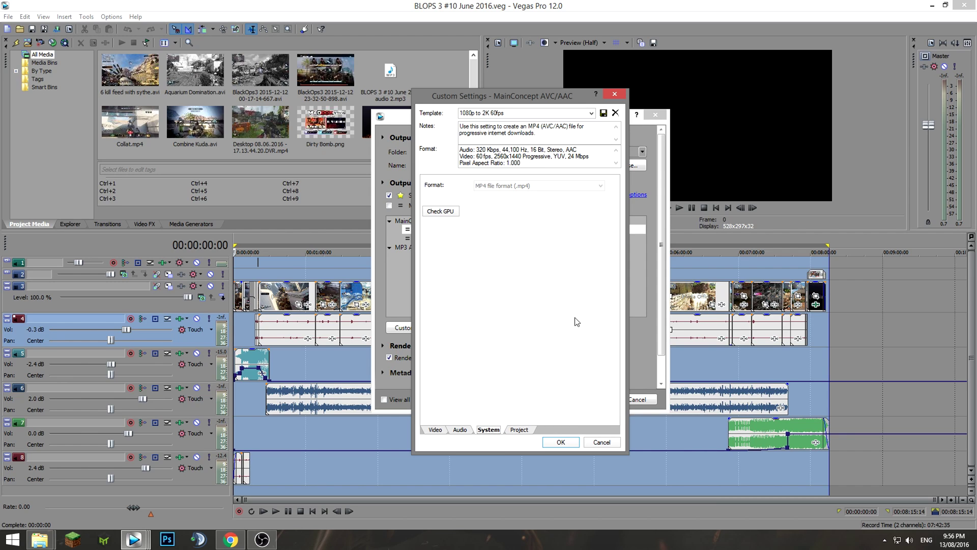
{"action": "left_click", "coordinate": [455, 212]}
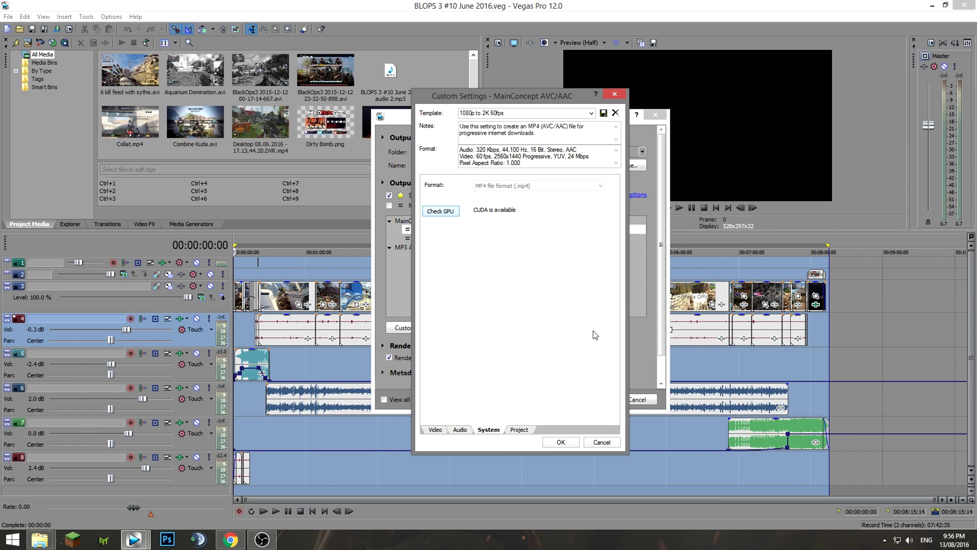
{"action": "left_click", "coordinate": [436, 431]}
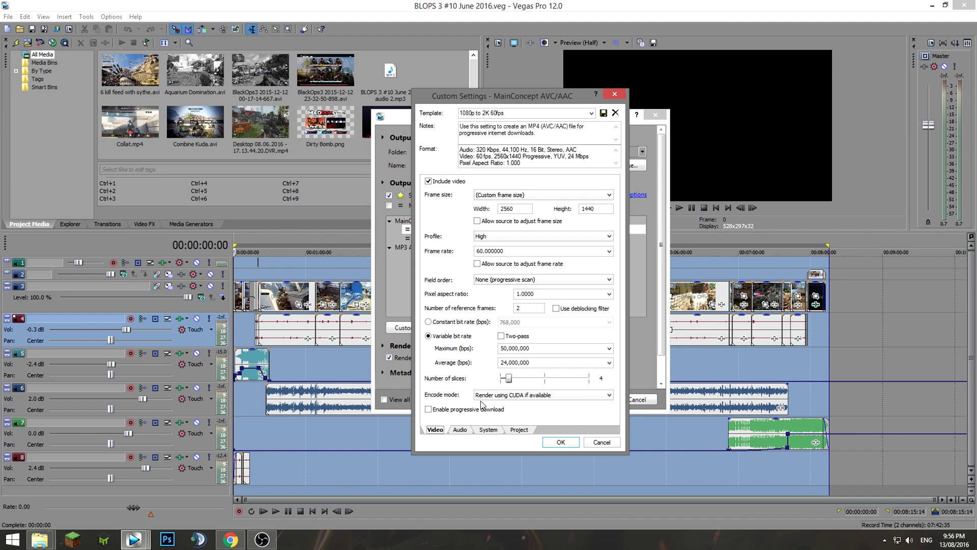
{"action": "left_click", "coordinate": [463, 430]}
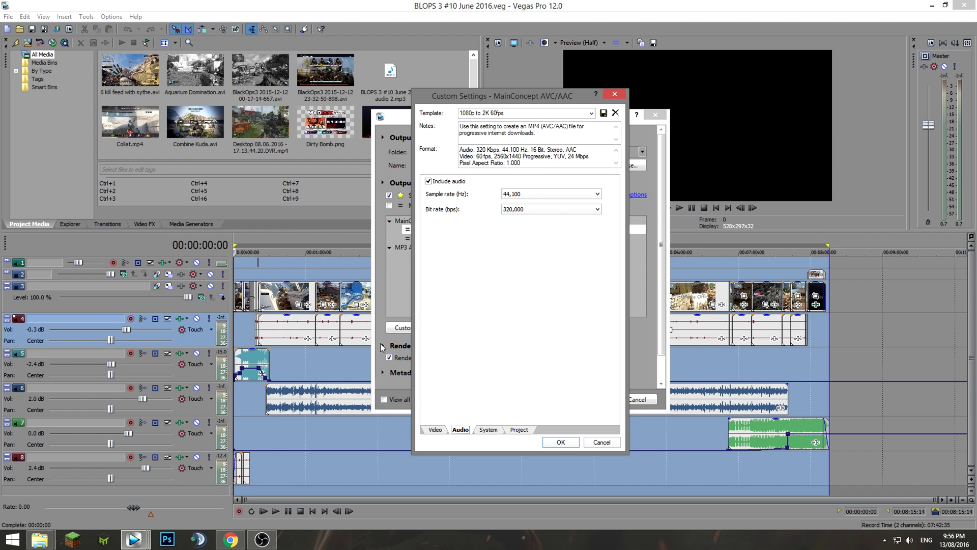
{"action": "left_click", "coordinate": [231, 540]}
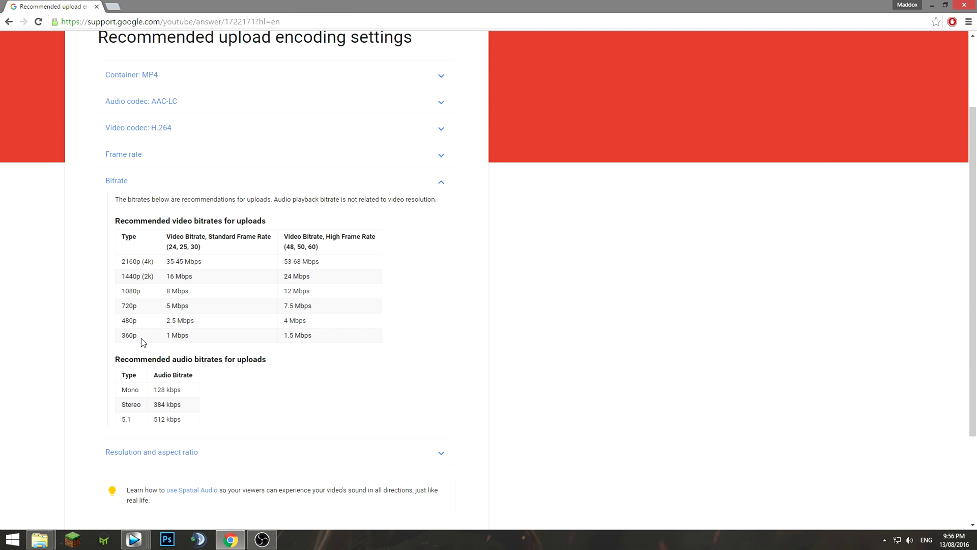
{"action": "left_click_drag", "start_coordinate": [155, 405], "coordinate": [185, 405]}
{"action": "left_click", "coordinate": [211, 407]}
{"action": "mouse_move", "coordinate": [134, 539]}
{"action": "left_click", "coordinate": [101, 498]}
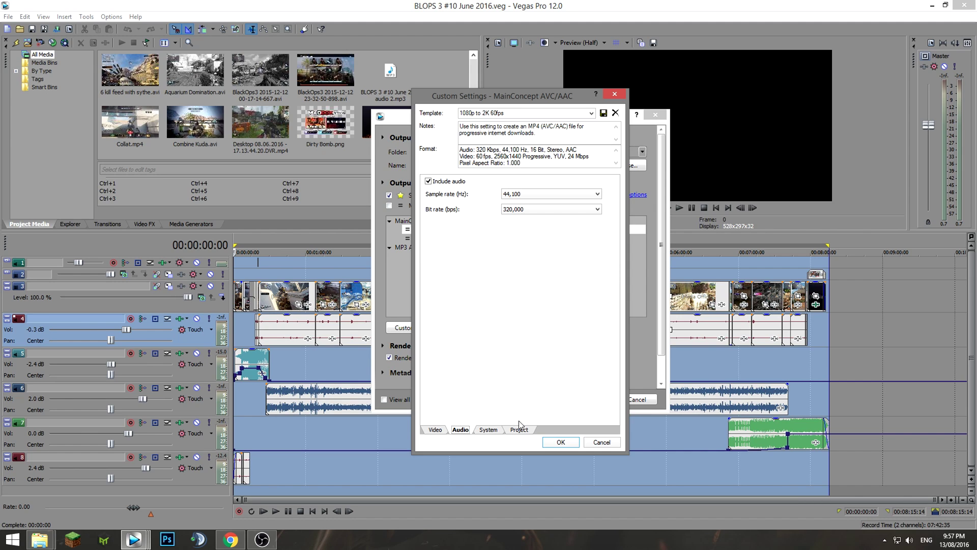
Step: Keep Best rendering quality on the Project tab, confirm with OK, then reopen Custom Settings and cancel
{"action": "left_click", "coordinate": [484, 430]}
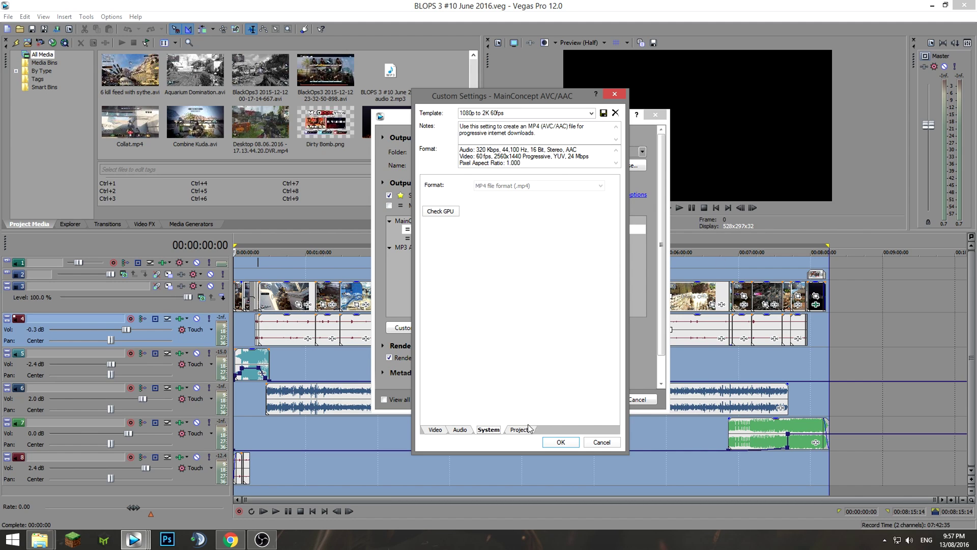
{"action": "left_click", "coordinate": [527, 429]}
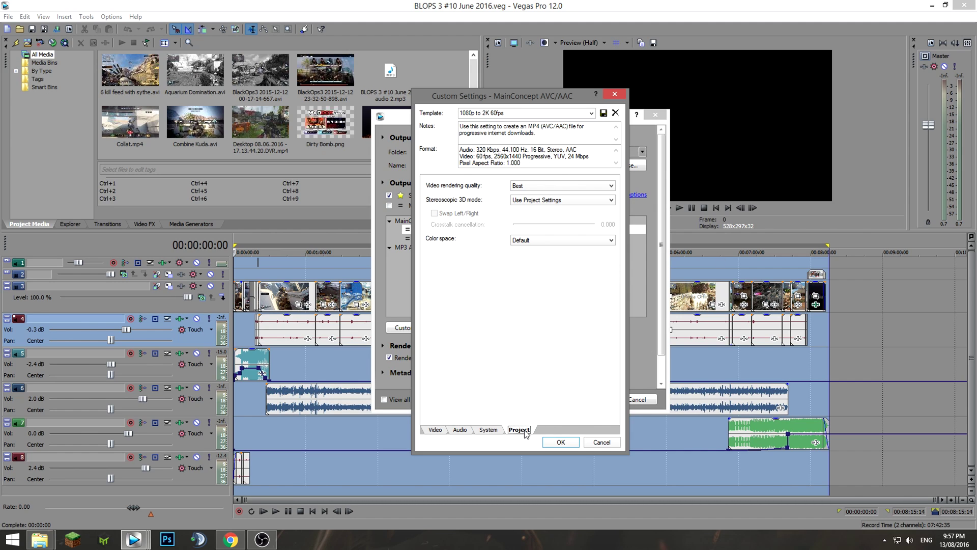
{"action": "left_click", "coordinate": [538, 188]}
{"action": "left_click", "coordinate": [535, 224]}
{"action": "left_click", "coordinate": [562, 443]}
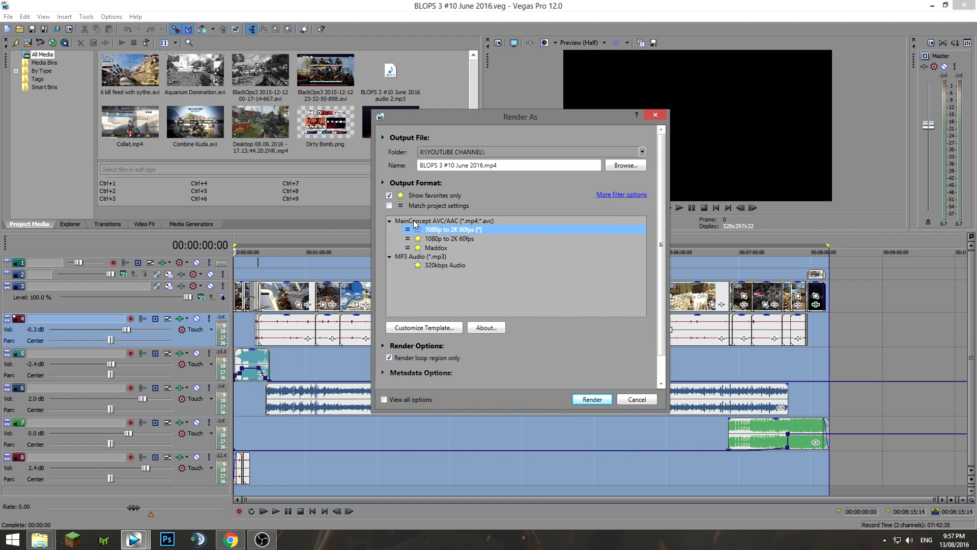
{"action": "left_click", "coordinate": [431, 328]}
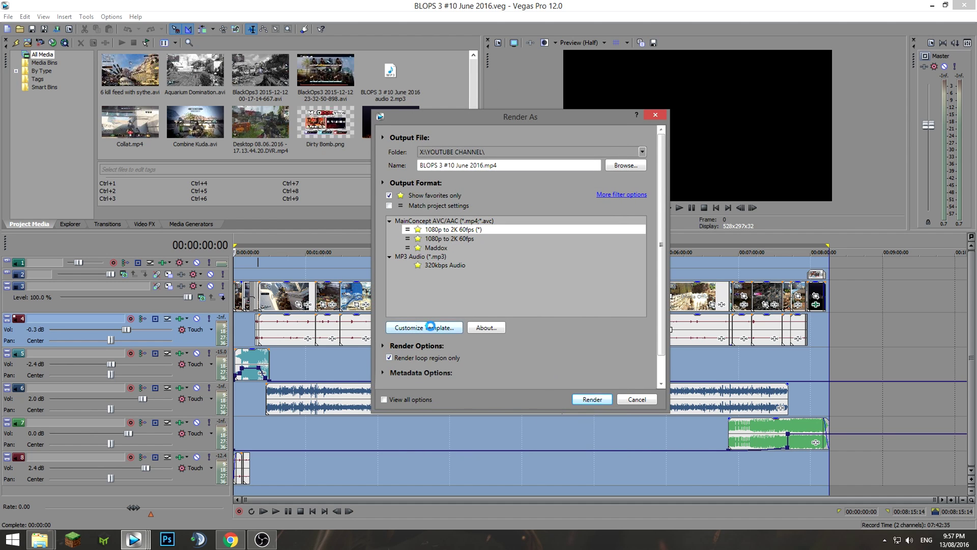
{"action": "left_click", "coordinate": [589, 439]}
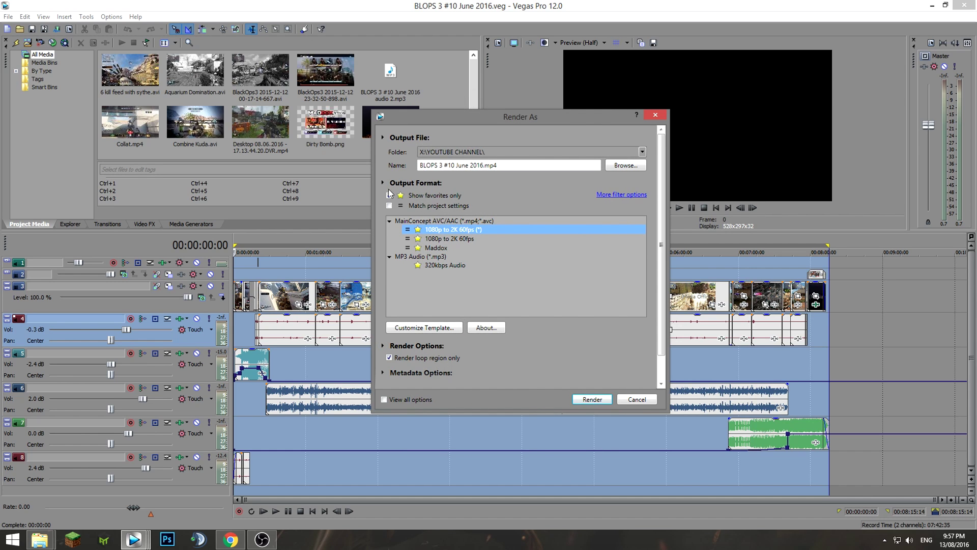
Step: Browse into the Black Ops 3 August 2016 folder, then cancel Save As and Render As
{"action": "left_click", "coordinate": [637, 166]}
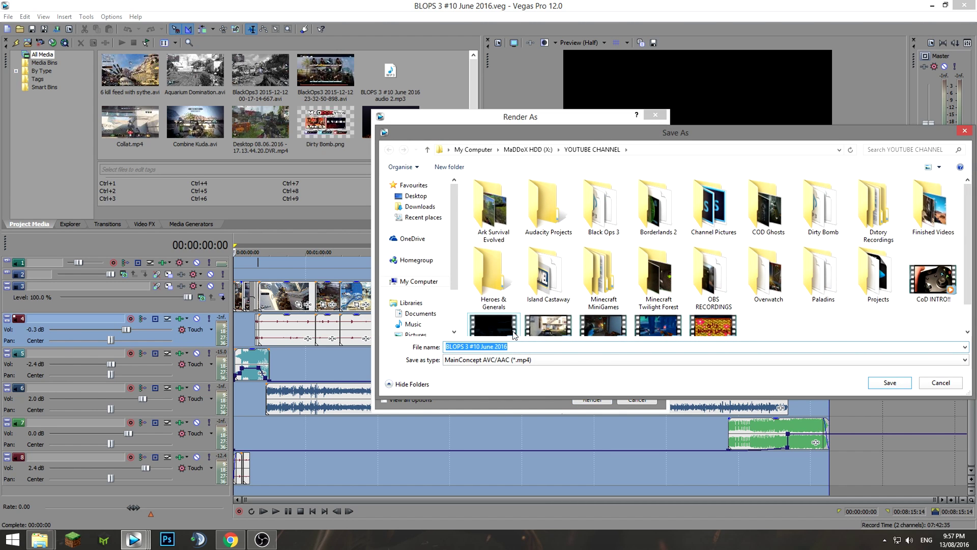
{"action": "double_click", "coordinate": [609, 211]}
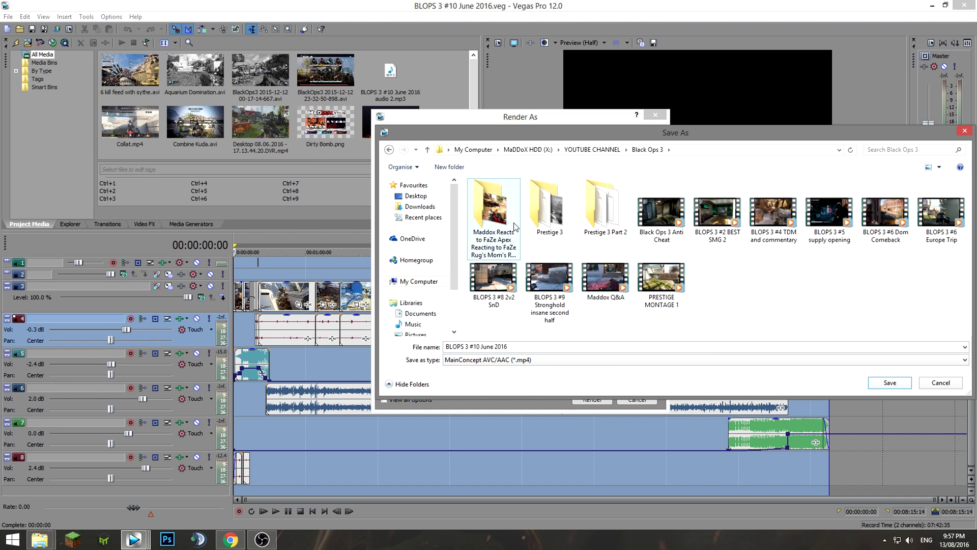
{"action": "double_click", "coordinate": [489, 219]}
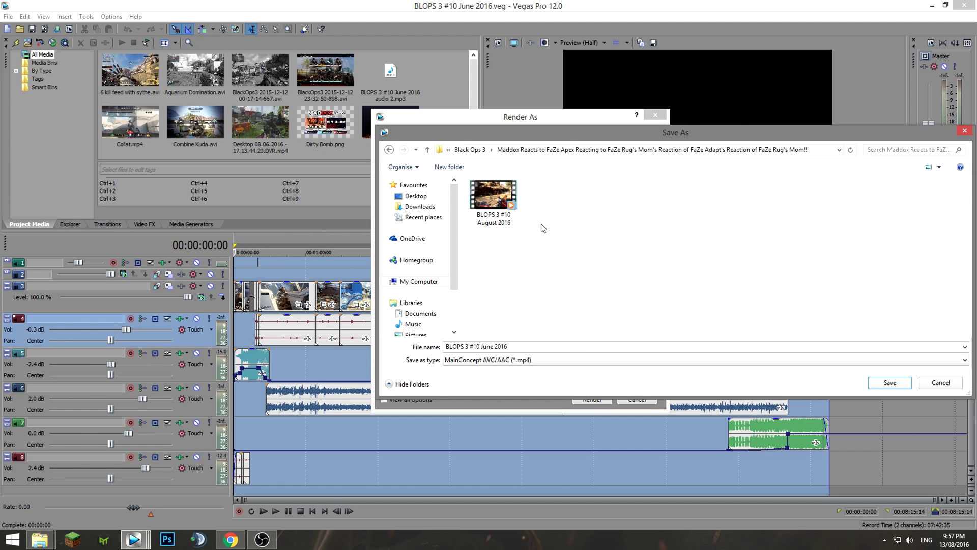
{"action": "left_click", "coordinate": [939, 383]}
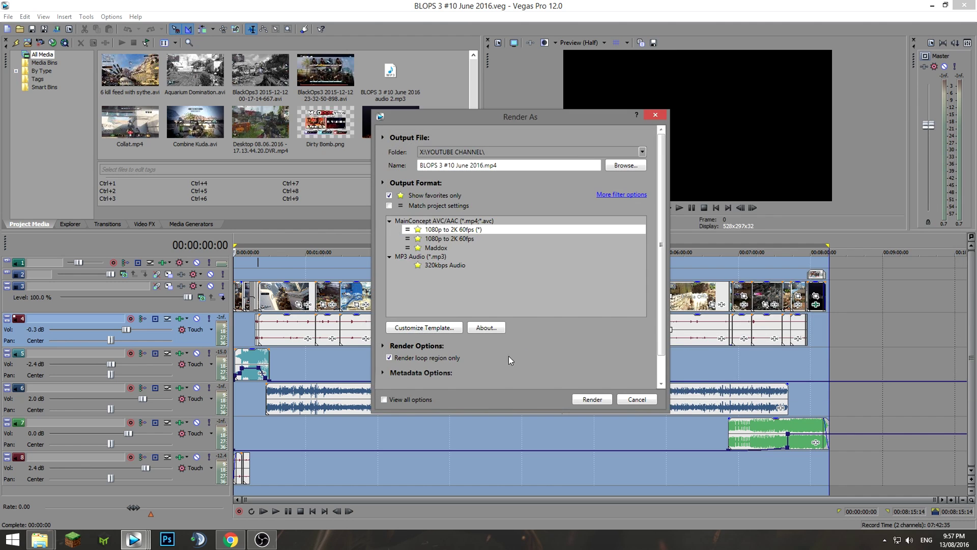
{"action": "left_click", "coordinate": [623, 400]}
Step: Bring the Explorer folder forward, play the BLOPS 3 #10 August 2016 video, then close the player
{"action": "mouse_move", "coordinate": [39, 539]}
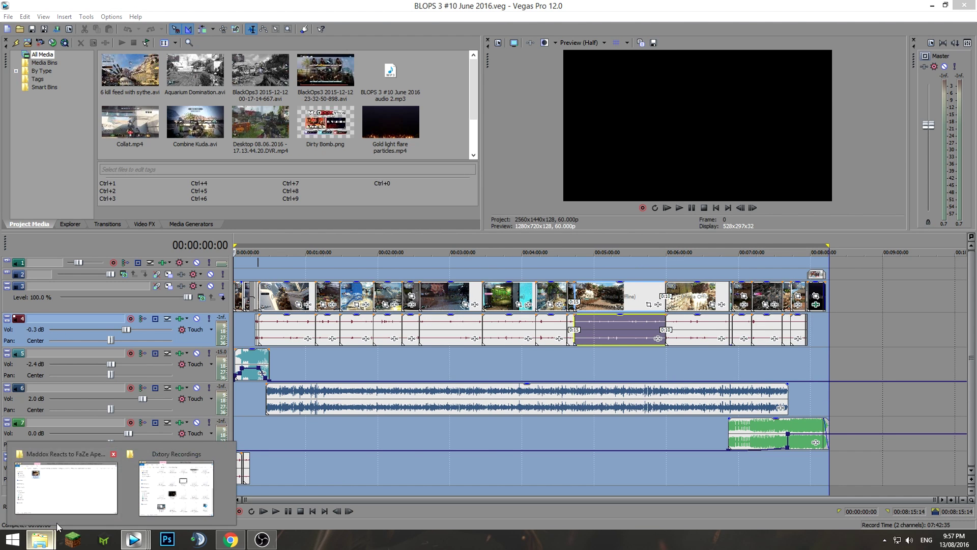
{"action": "left_click", "coordinate": [161, 441]}
{"action": "double_click", "coordinate": [321, 152]}
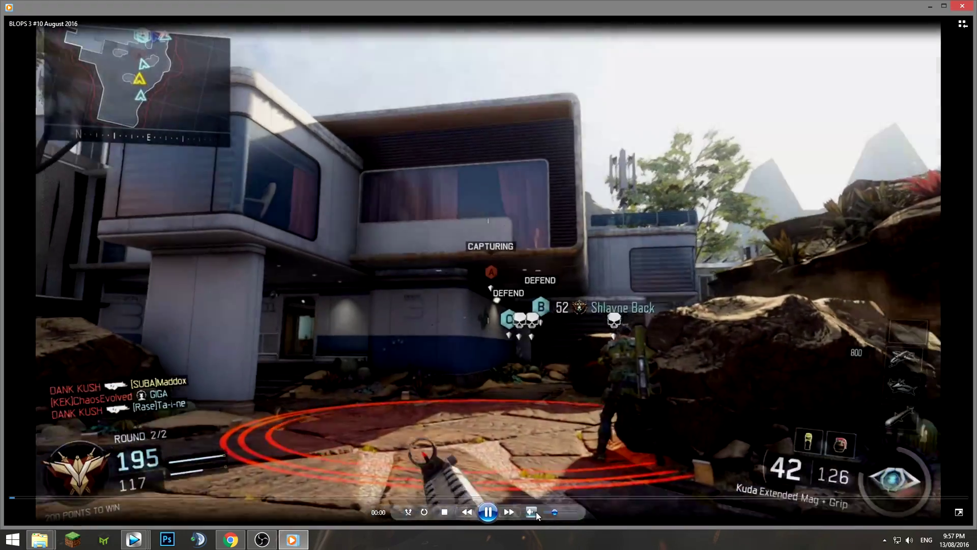
{"action": "key", "text": "alt+F4"}
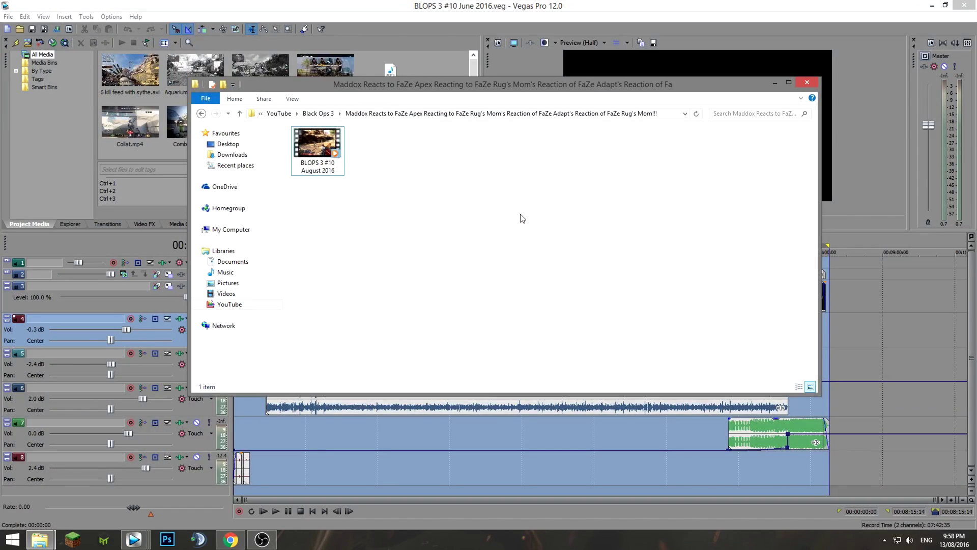
{"action": "right_click", "coordinate": [323, 139]}
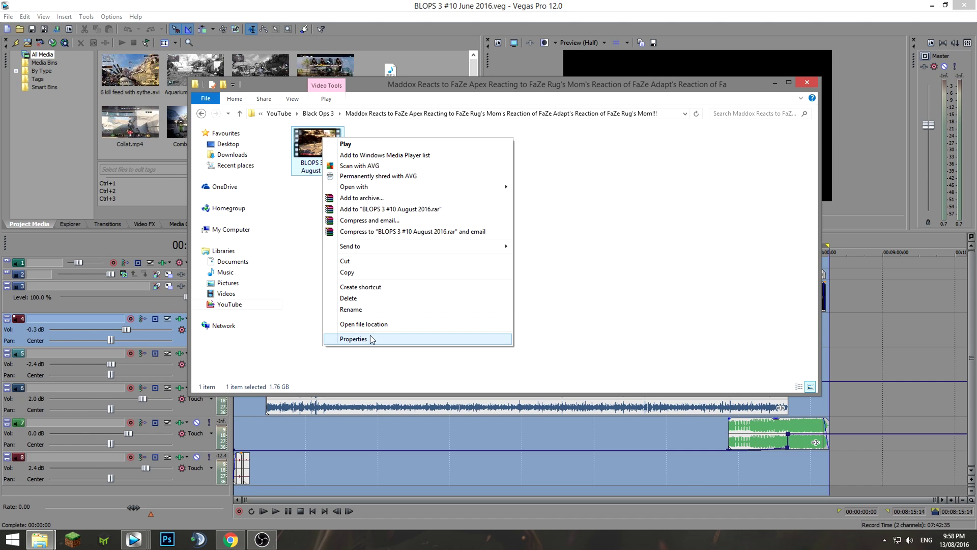
{"action": "left_click", "coordinate": [372, 339]}
{"action": "left_click", "coordinate": [393, 163]}
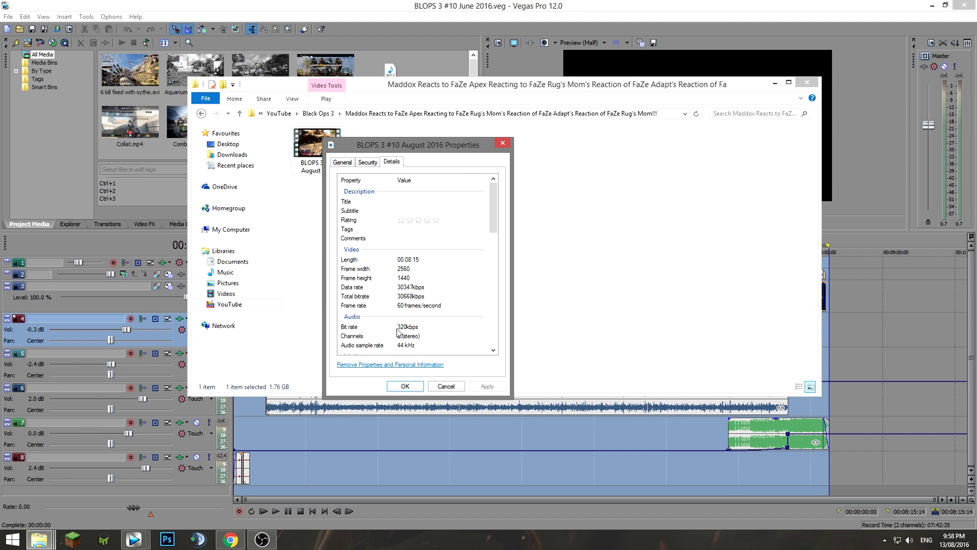
{"action": "left_click", "coordinate": [446, 387]}
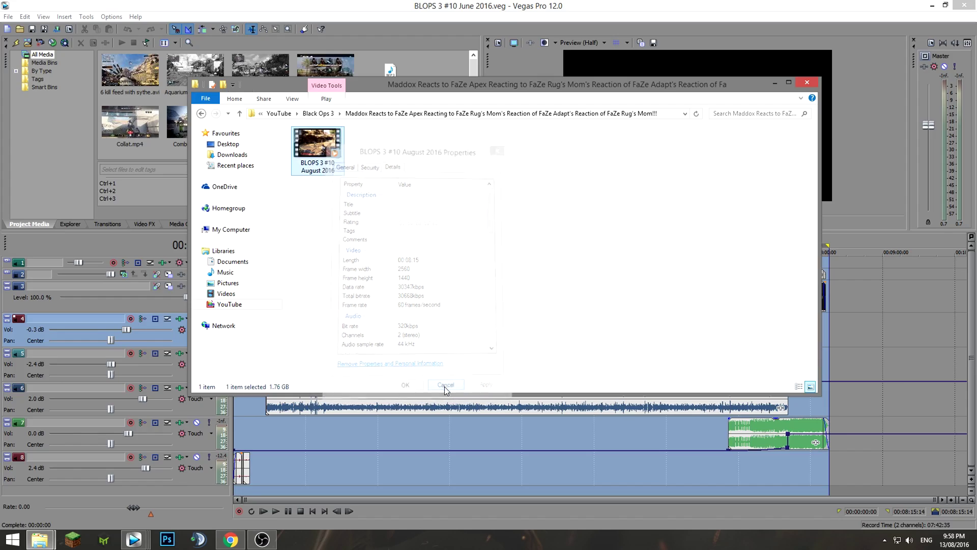